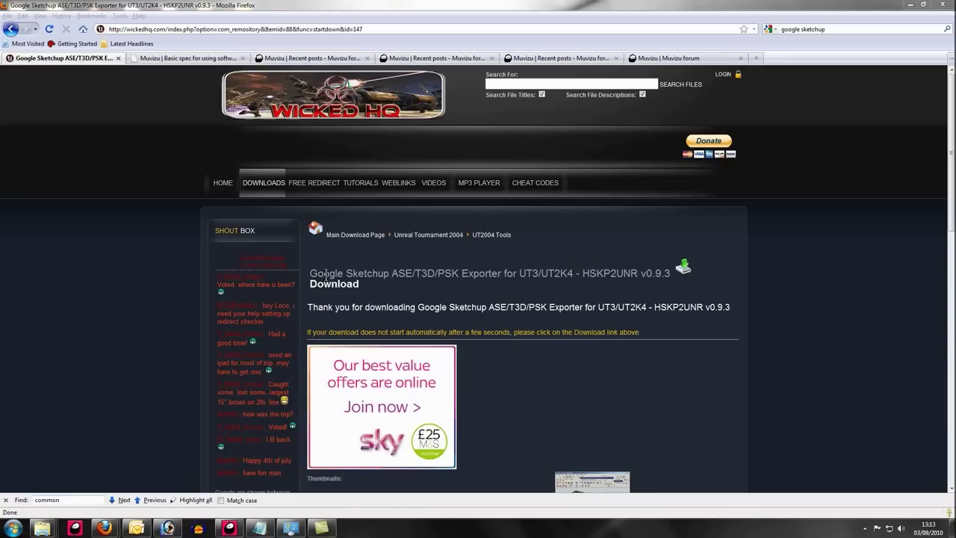
Step: Download the HSKP2UNR_v093.zip exporter and open it in WinZip
{"action": "left_click_drag", "start_coordinate": [313, 273], "coordinate": [577, 274]}
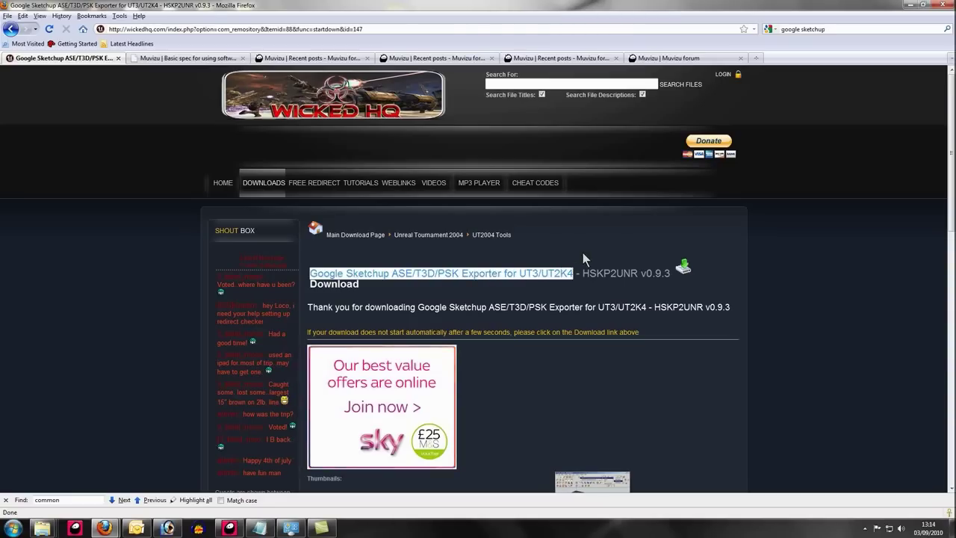
{"action": "left_click", "coordinate": [583, 253]}
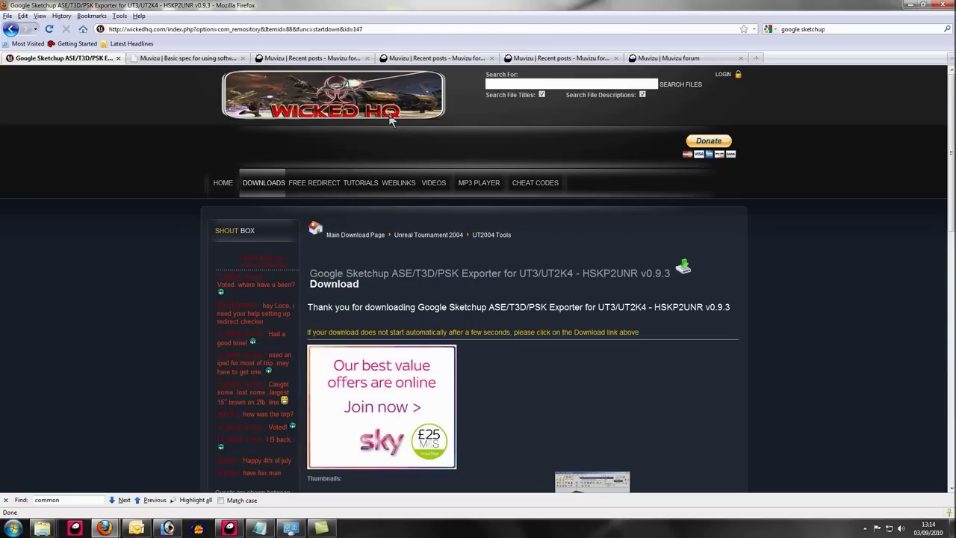
{"action": "left_click", "coordinate": [340, 288]}
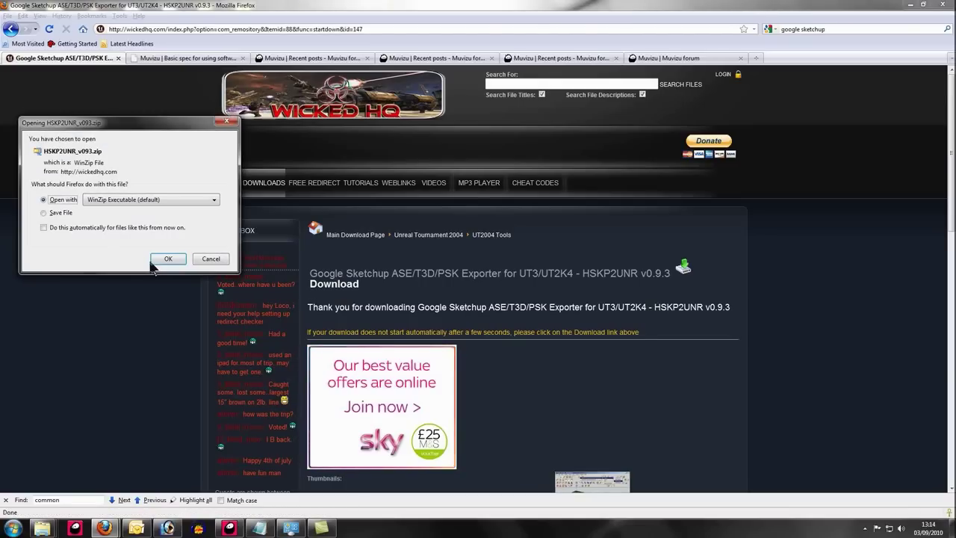
{"action": "left_click", "coordinate": [160, 262]}
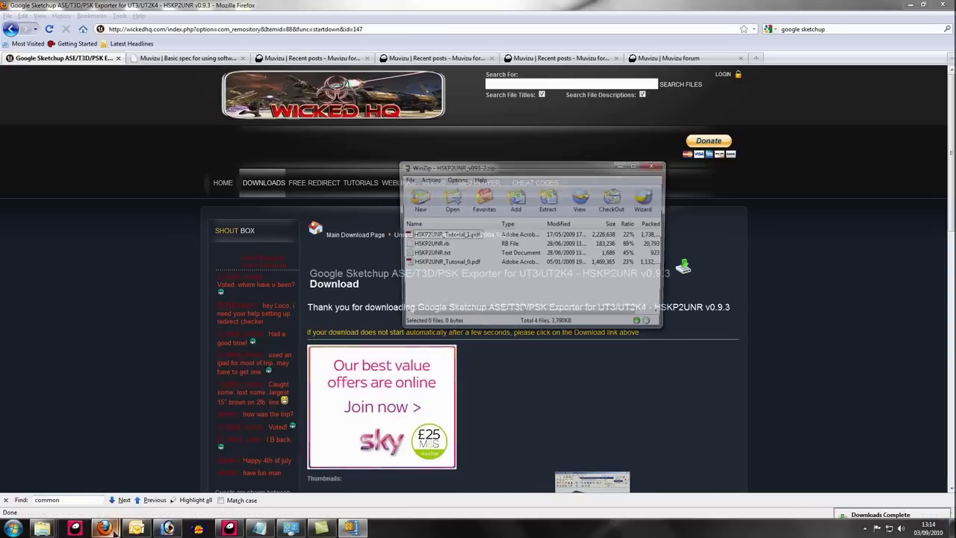
Step: Extract the four HSKP2UNR files into C:\Program Files\Google\Google SketchUp 8\Plugins
{"action": "left_click", "coordinate": [553, 200]}
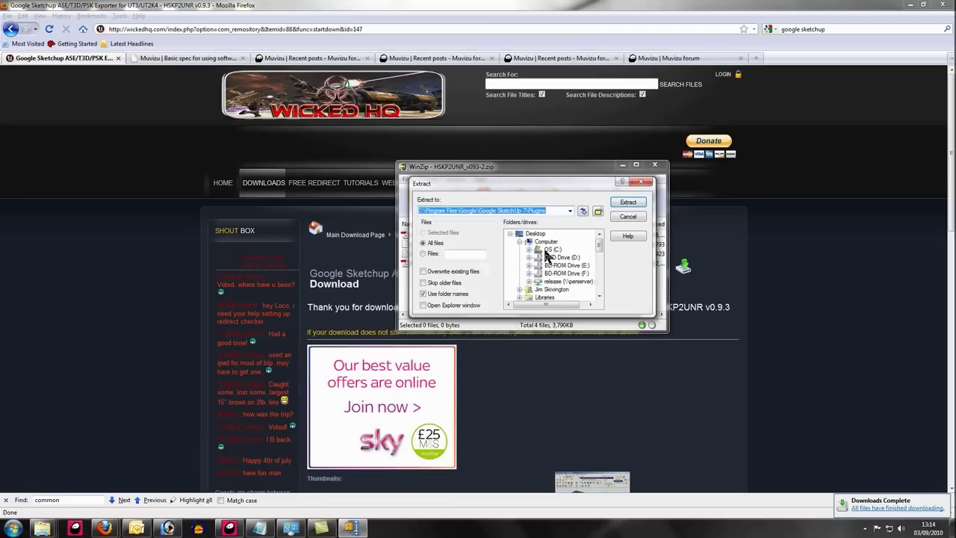
{"action": "double_click", "coordinate": [553, 248]}
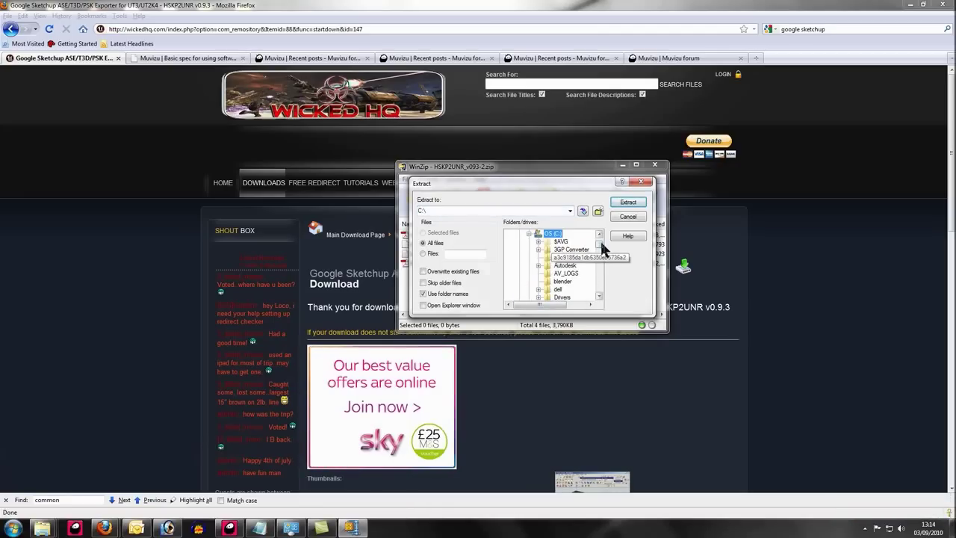
{"action": "left_click_drag", "start_coordinate": [603, 251], "coordinate": [602, 257]}
{"action": "double_click", "coordinate": [570, 281]}
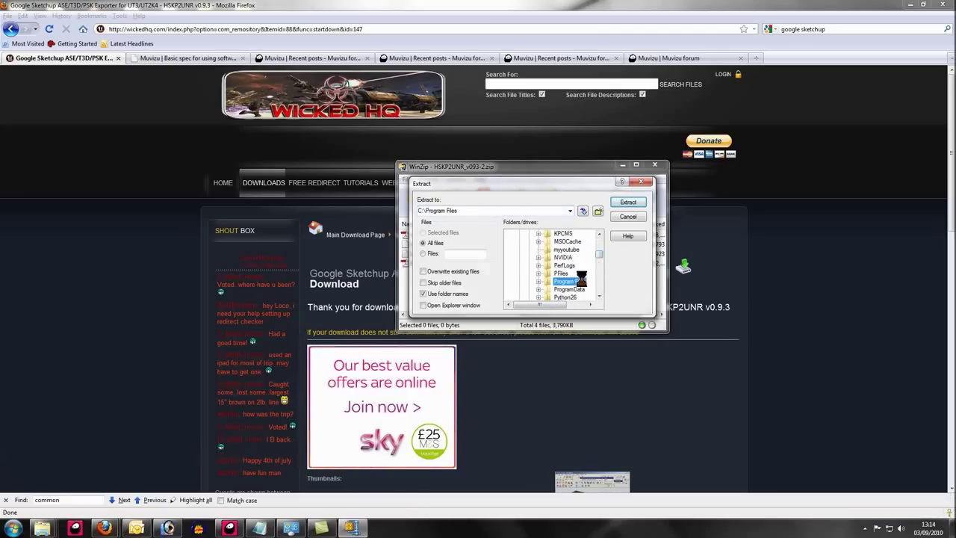
{"action": "left_click", "coordinate": [553, 306]}
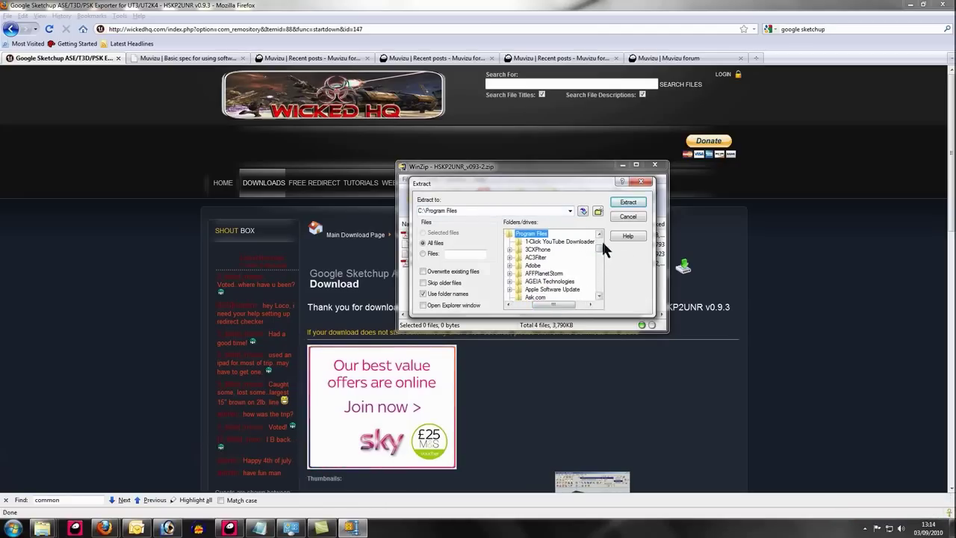
{"action": "left_click_drag", "start_coordinate": [602, 249], "coordinate": [604, 257]}
{"action": "double_click", "coordinate": [535, 259]}
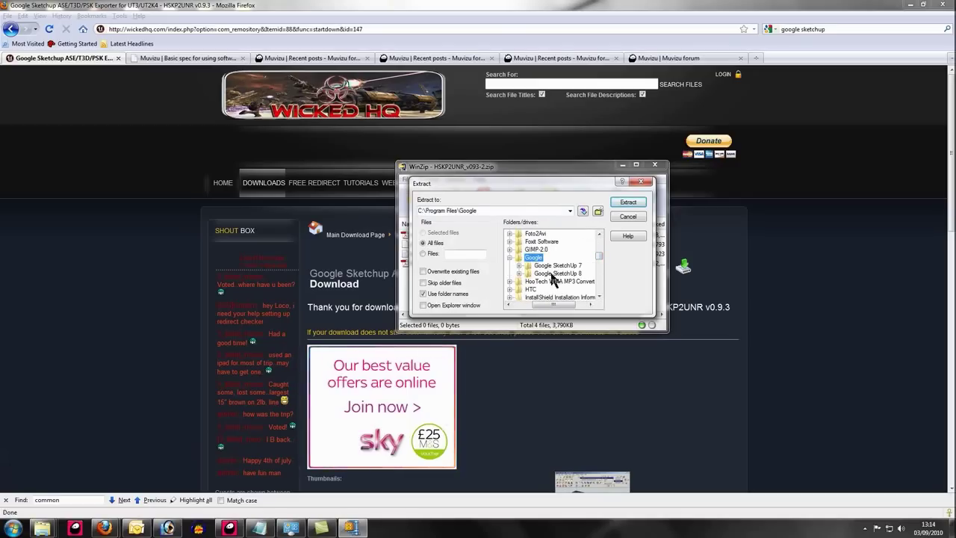
{"action": "double_click", "coordinate": [566, 274]}
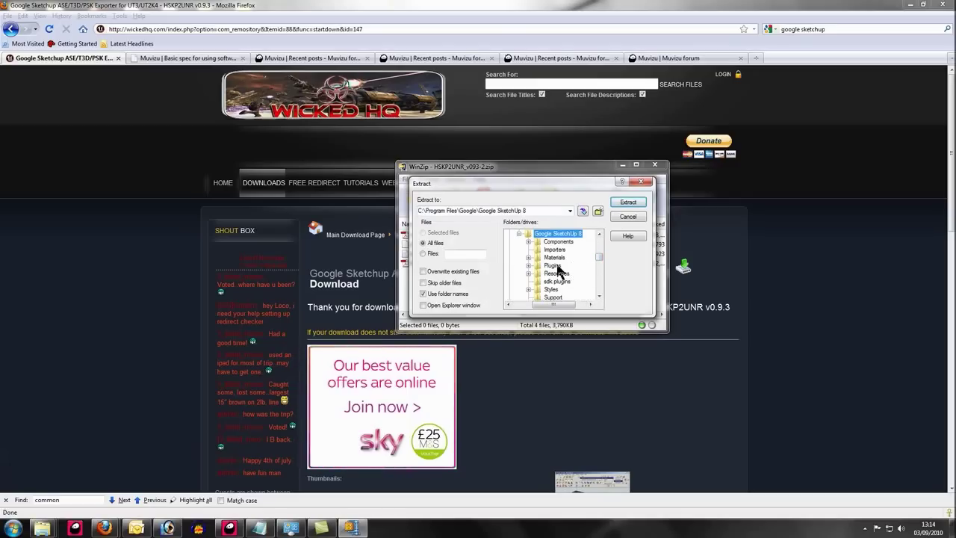
{"action": "double_click", "coordinate": [552, 266]}
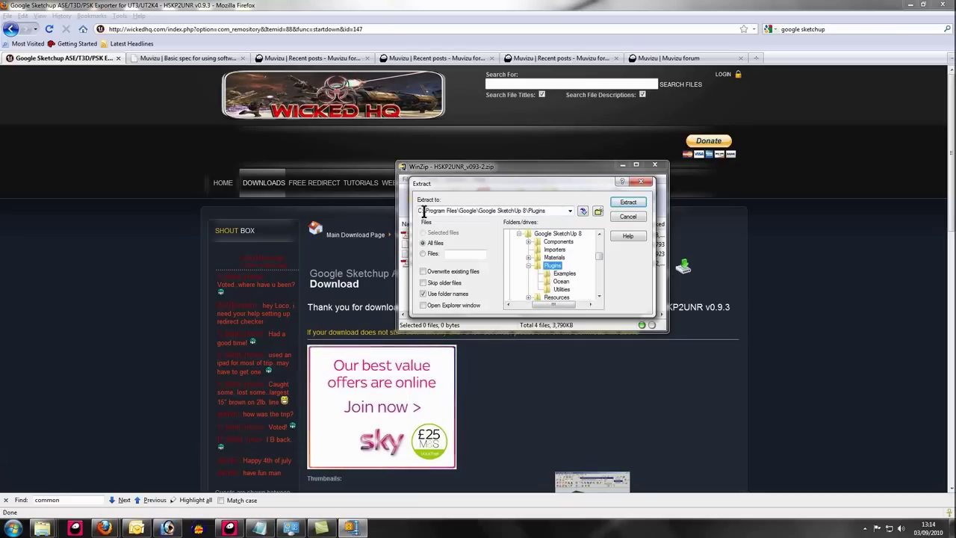
{"action": "left_click_drag", "start_coordinate": [559, 210], "coordinate": [420, 210]}
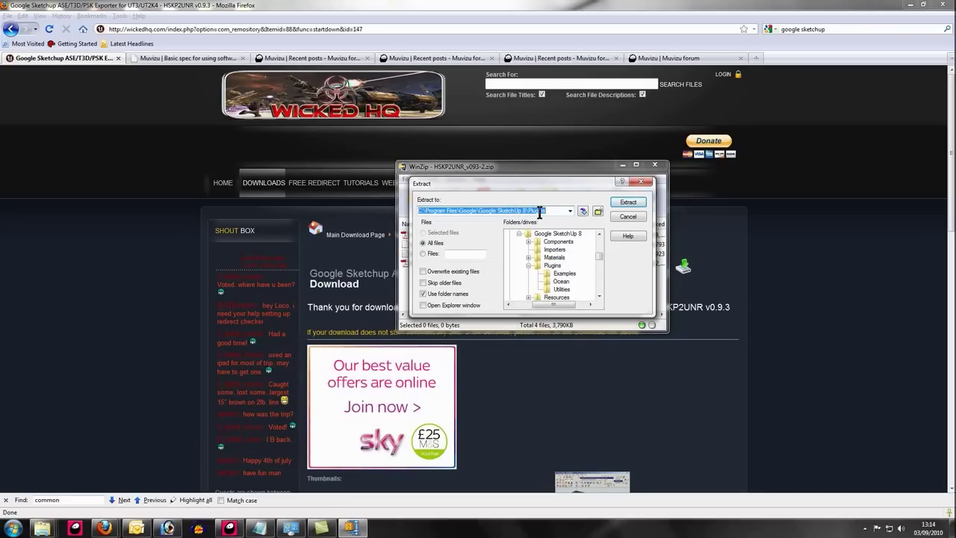
{"action": "left_click", "coordinate": [623, 206]}
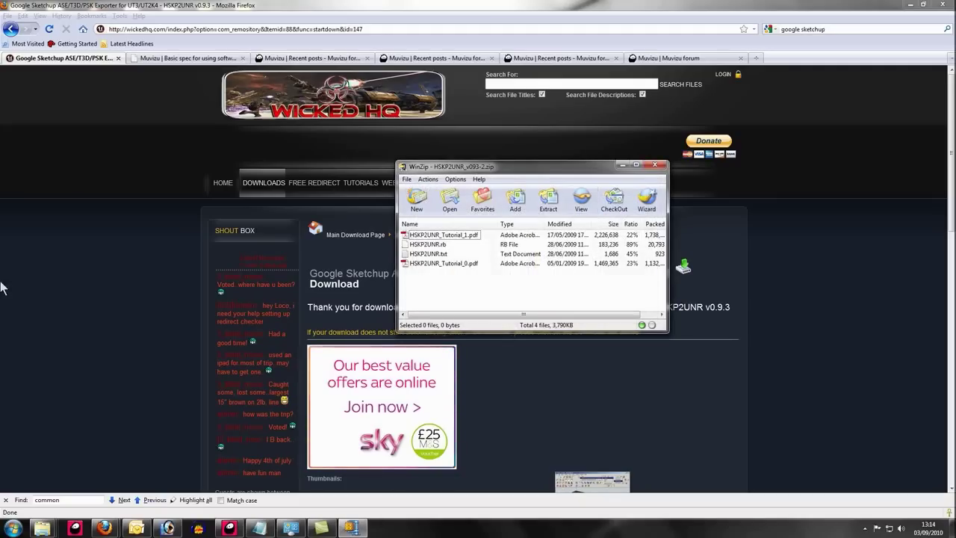
Step: Create a new folder named UT3 at the root of drive C
{"action": "left_click", "coordinate": [12, 528]}
{"action": "left_click", "coordinate": [178, 386]}
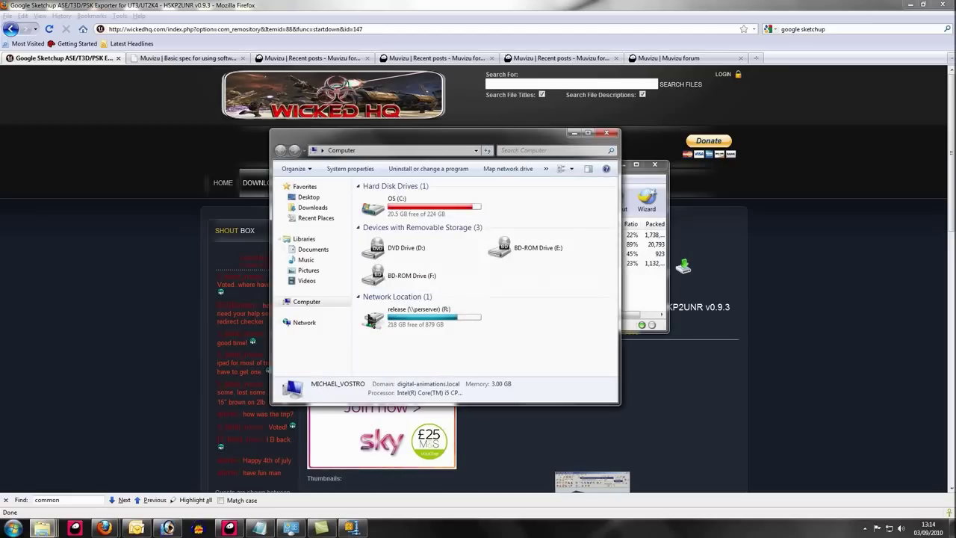
{"action": "double_click", "coordinate": [397, 201]}
{"action": "left_click_drag", "start_coordinate": [611, 203], "coordinate": [614, 298]}
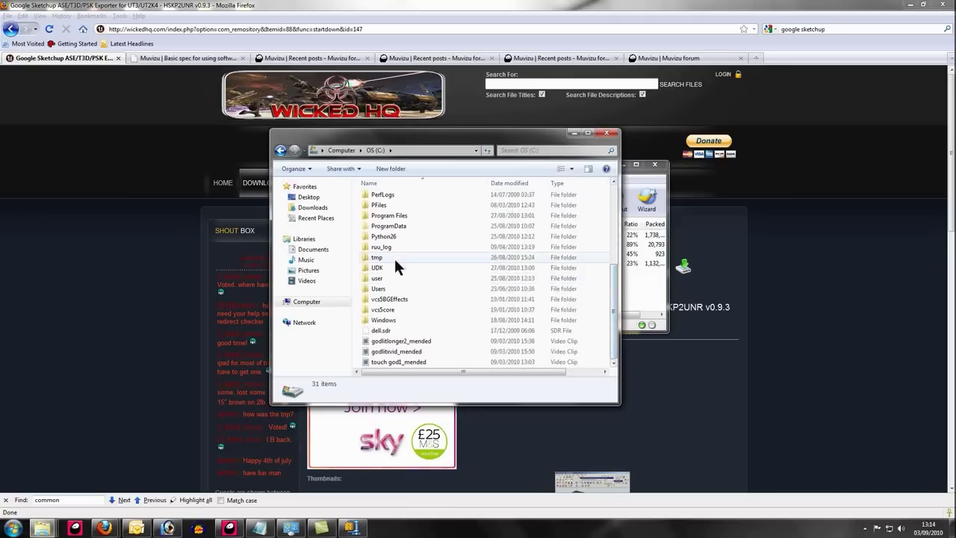
{"action": "right_click", "coordinate": [603, 263]}
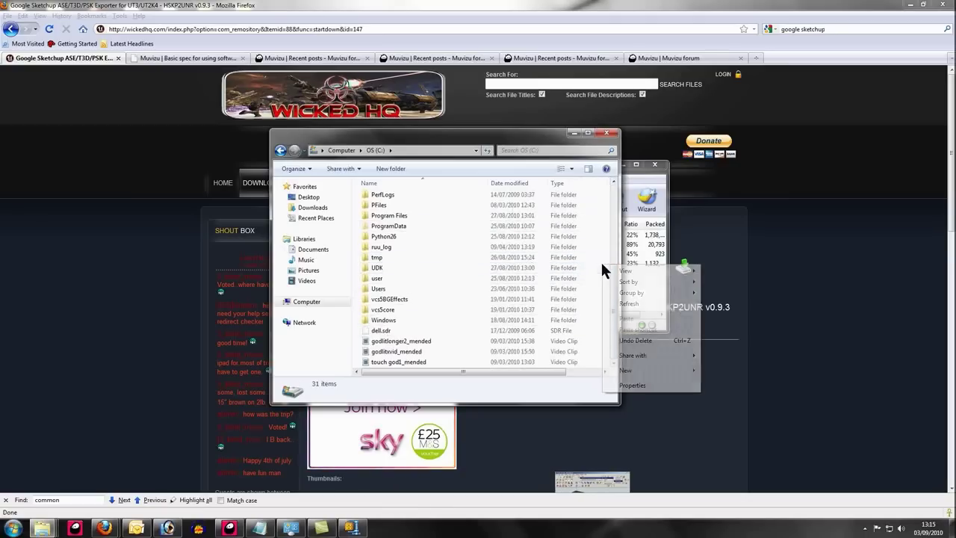
{"action": "left_click", "coordinate": [722, 370]}
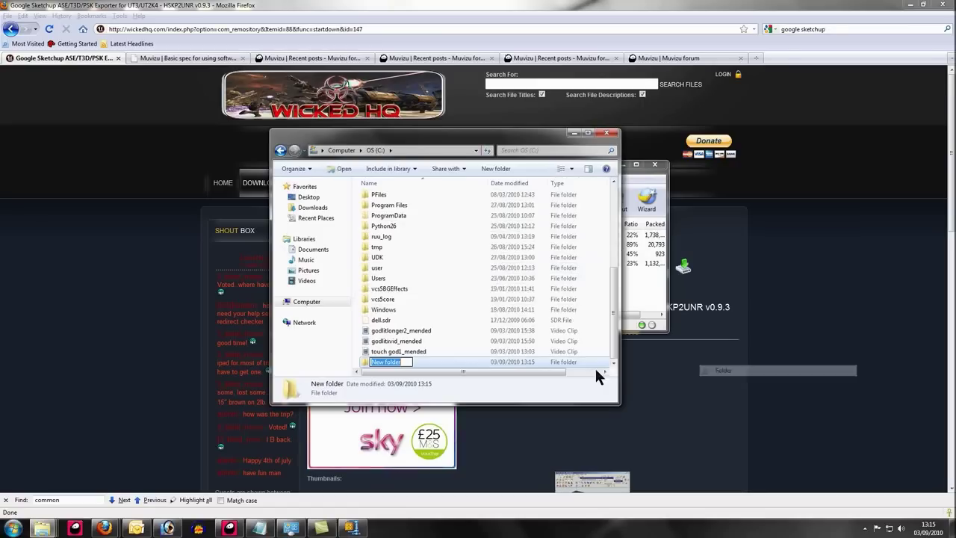
{"action": "type", "text": "UT3"}
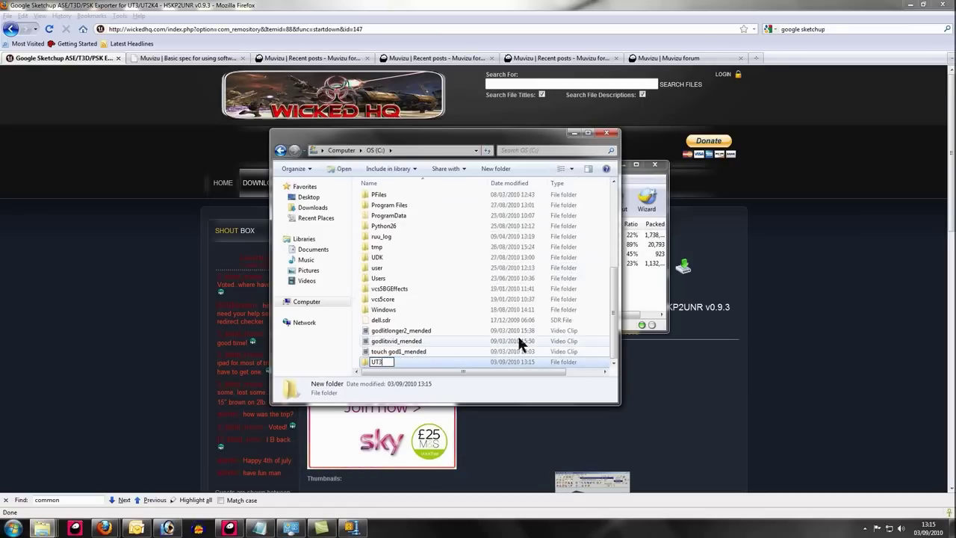
{"action": "key", "text": "Return"}
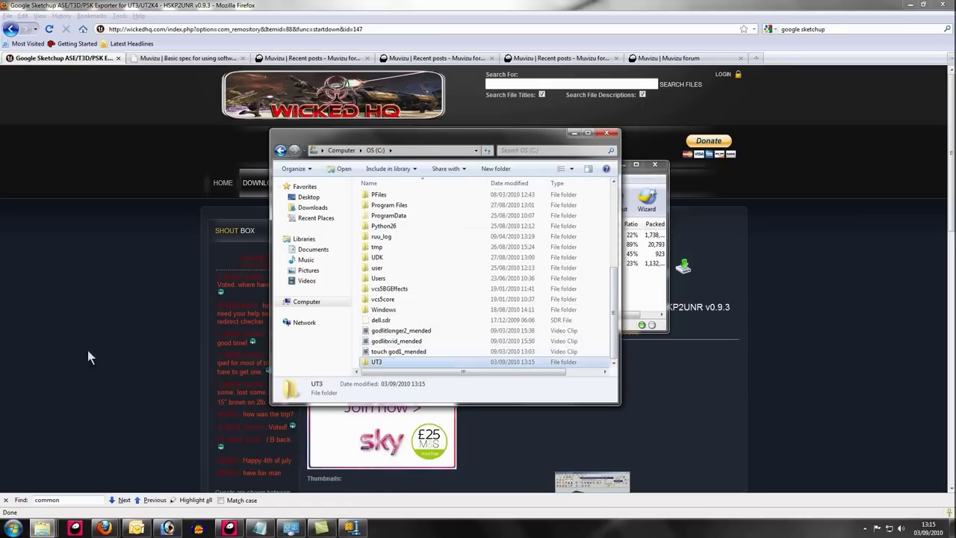
{"action": "left_click", "coordinate": [14, 528]}
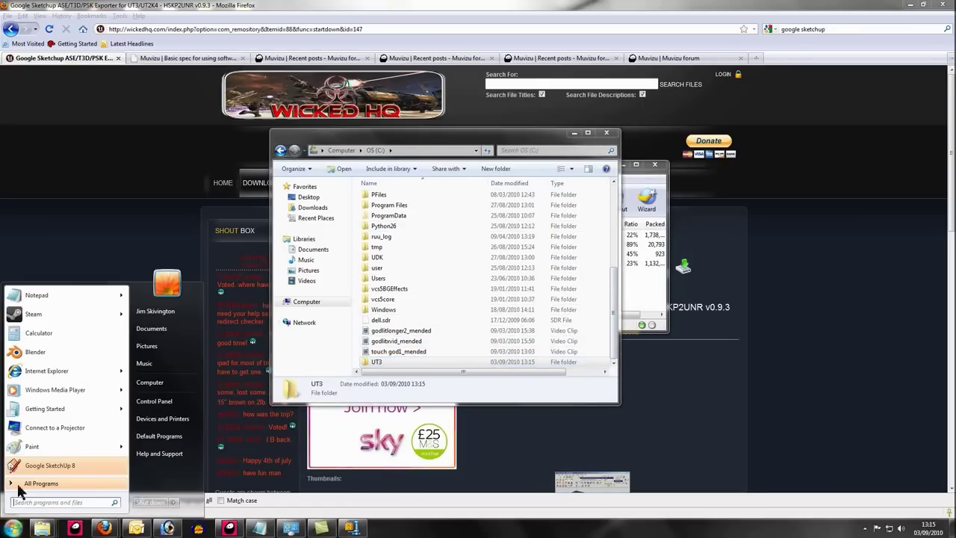
Step: Launch Paint and fill the blank canvas with pink
{"action": "left_click", "coordinate": [33, 446]}
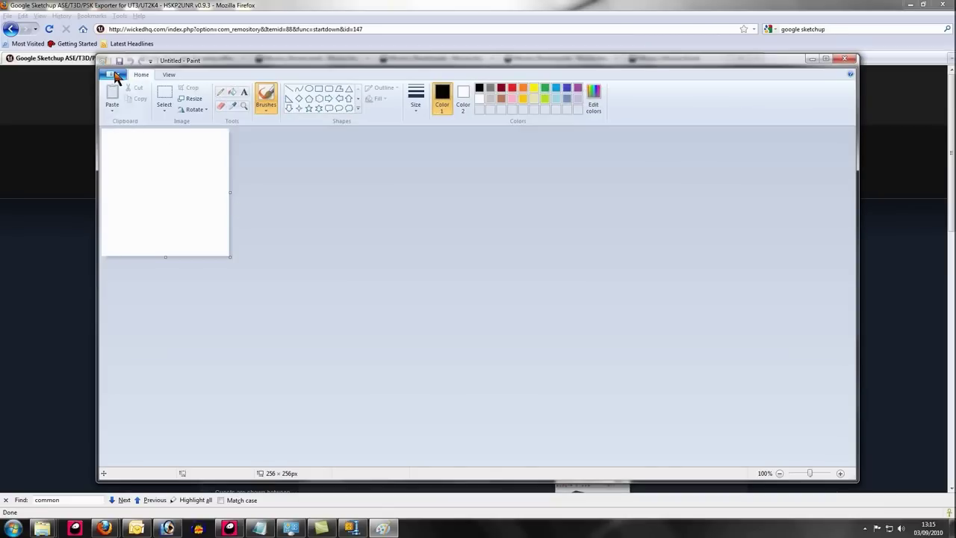
{"action": "left_click", "coordinate": [116, 77]}
{"action": "left_click", "coordinate": [117, 87]}
{"action": "left_click", "coordinate": [232, 92]}
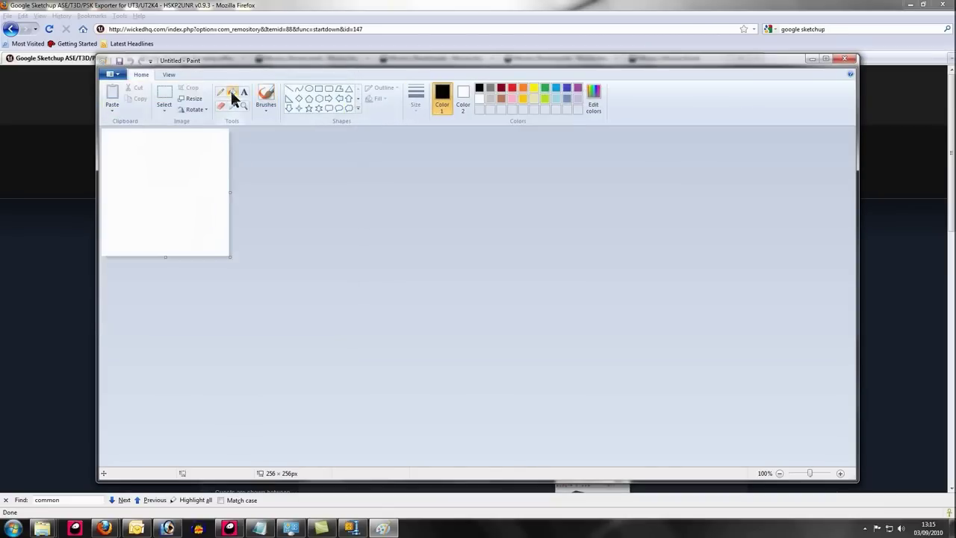
{"action": "left_click", "coordinate": [513, 97]}
{"action": "left_click", "coordinate": [151, 157]}
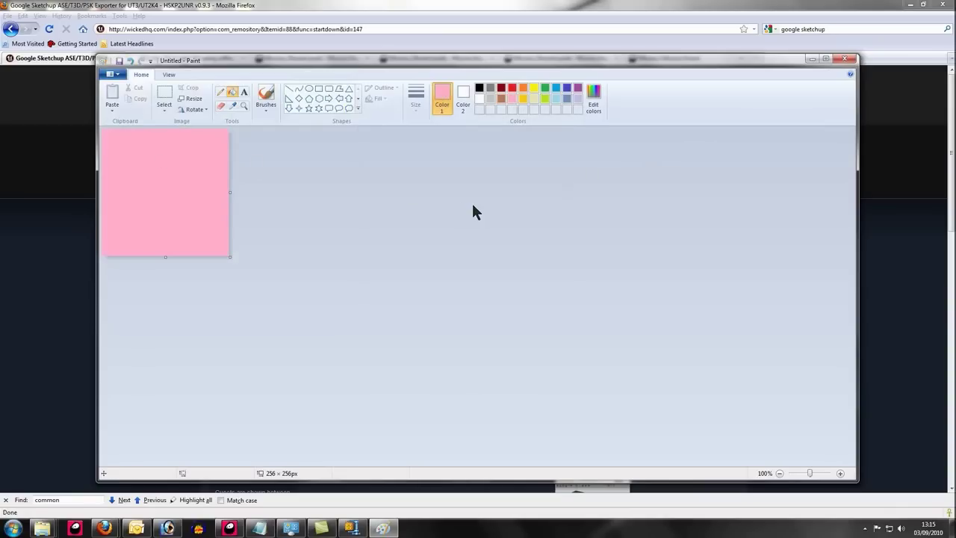
Step: Resize the canvas to 256 × 256 pixels and begin saving it under a new name
{"action": "left_click", "coordinate": [169, 75]}
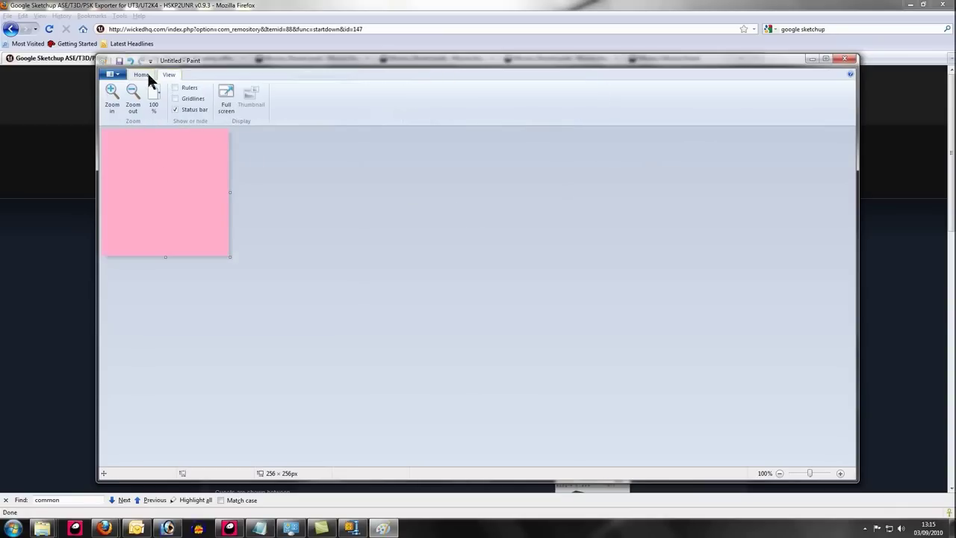
{"action": "left_click", "coordinate": [147, 74]}
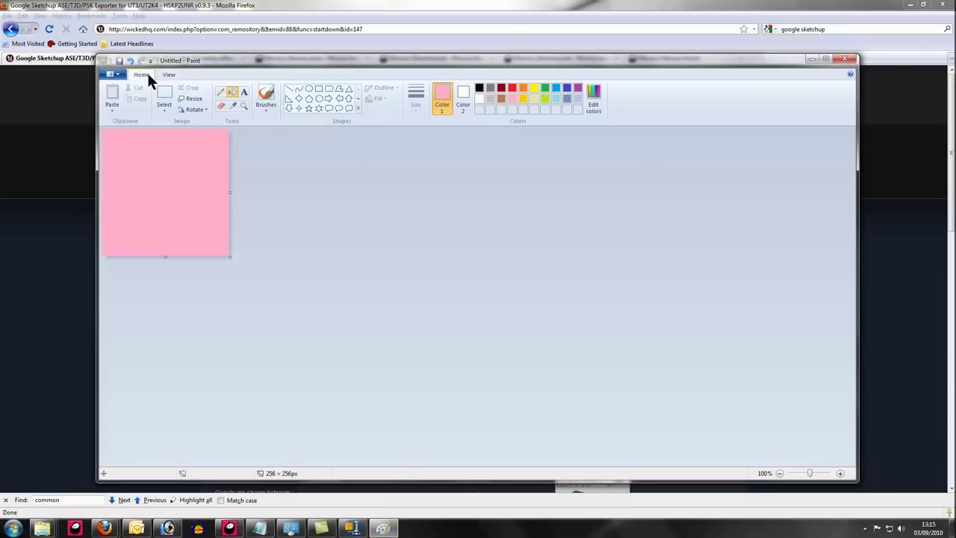
{"action": "left_click", "coordinate": [193, 98]}
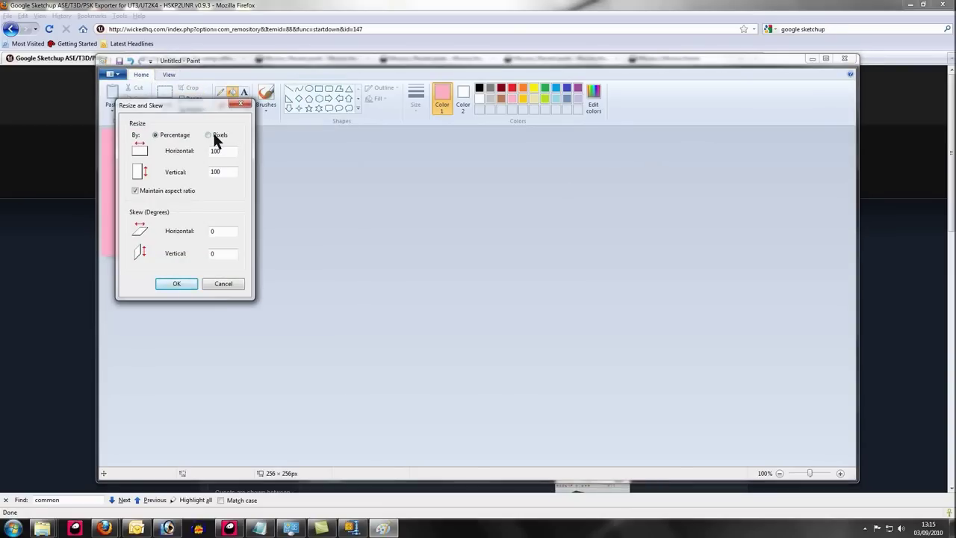
{"action": "left_click", "coordinate": [212, 135]}
{"action": "left_click", "coordinate": [186, 285]}
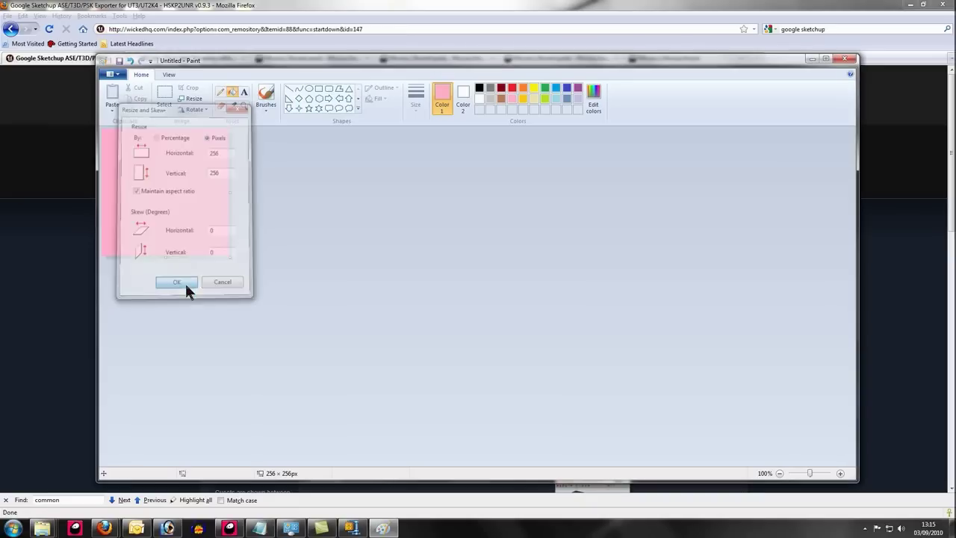
{"action": "left_click", "coordinate": [111, 77]}
{"action": "left_click", "coordinate": [145, 158]}
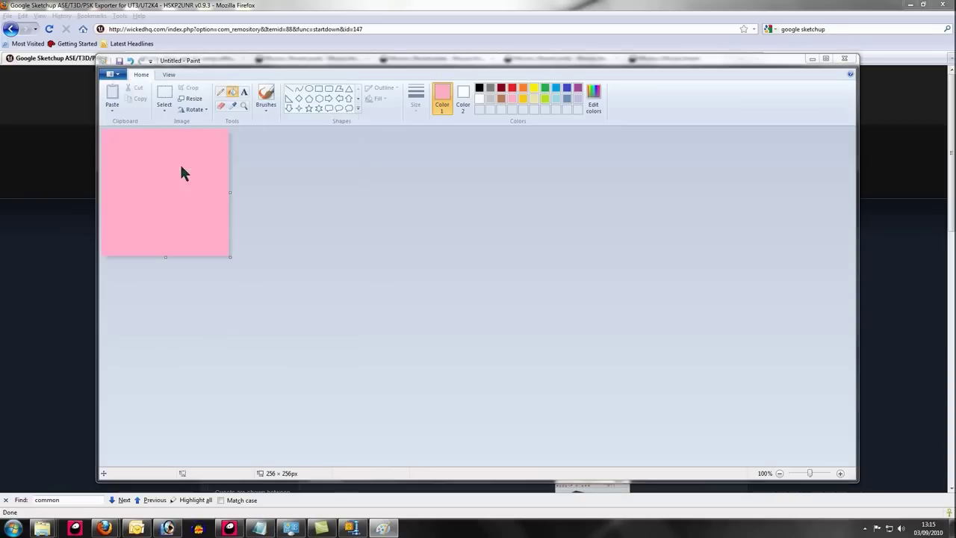
Step: Save the pink square as a 24-bit bitmap named 'toto' in C:\UT3
{"action": "left_click", "coordinate": [349, 315]}
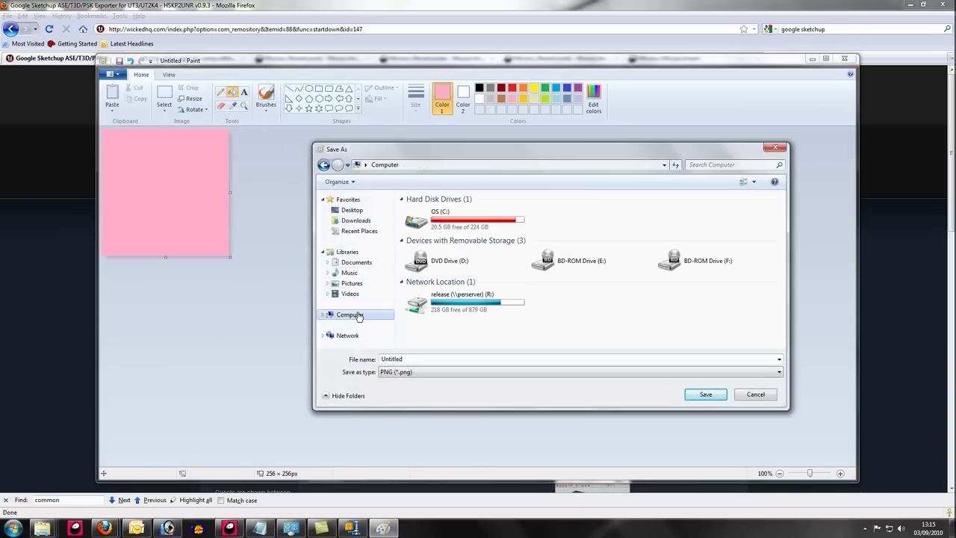
{"action": "double_click", "coordinate": [499, 223]}
{"action": "left_click_drag", "start_coordinate": [782, 228], "coordinate": [781, 302]}
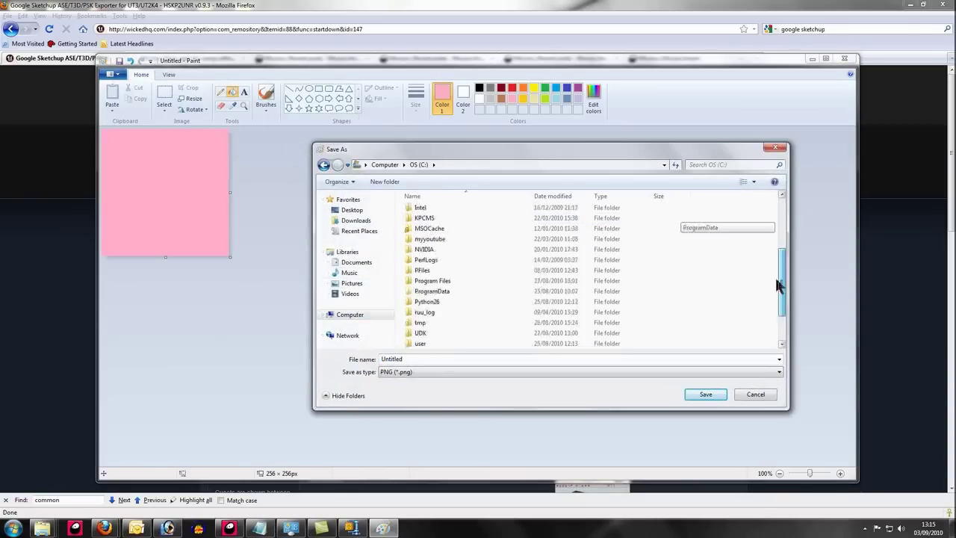
{"action": "double_click", "coordinate": [490, 312]}
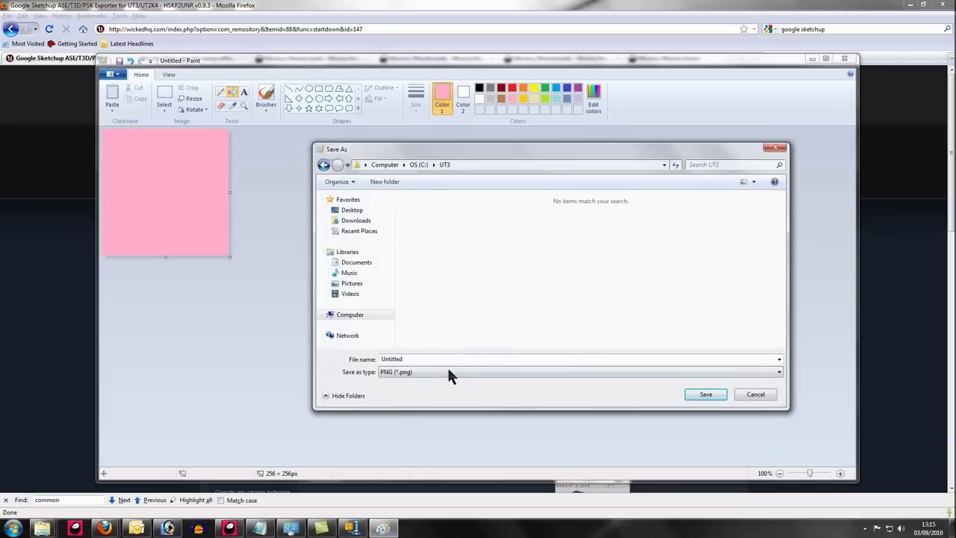
{"action": "left_click", "coordinate": [450, 371]}
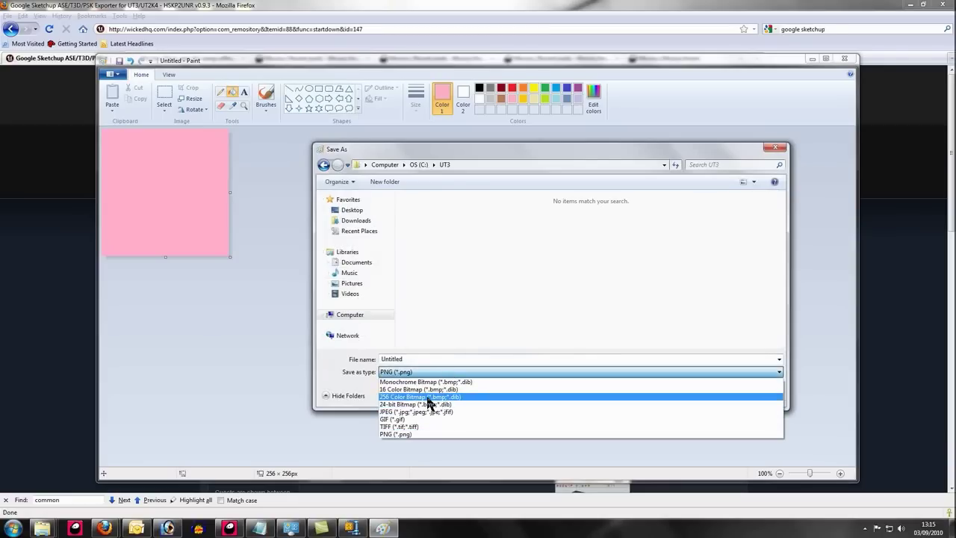
{"action": "left_click", "coordinate": [423, 396]}
{"action": "left_click", "coordinate": [418, 367]}
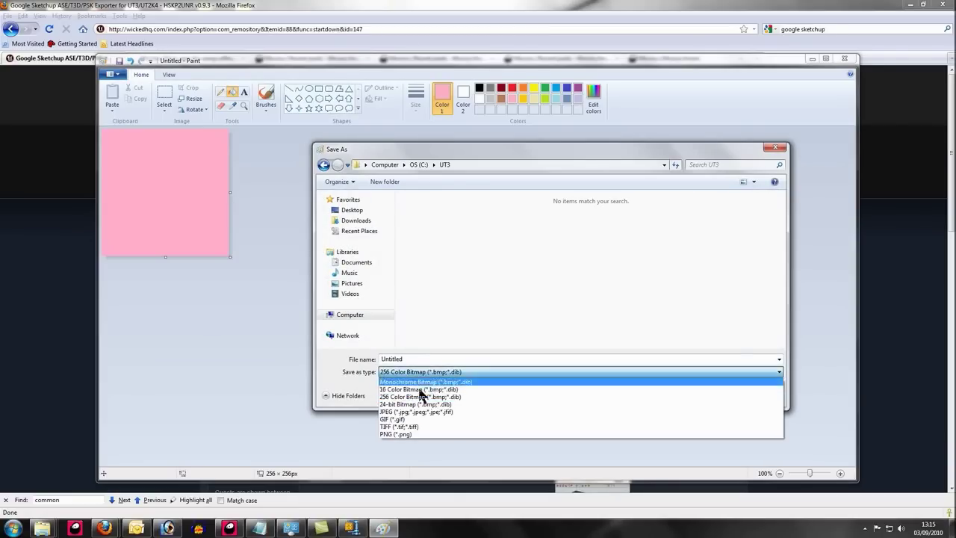
{"action": "left_click", "coordinate": [420, 406]}
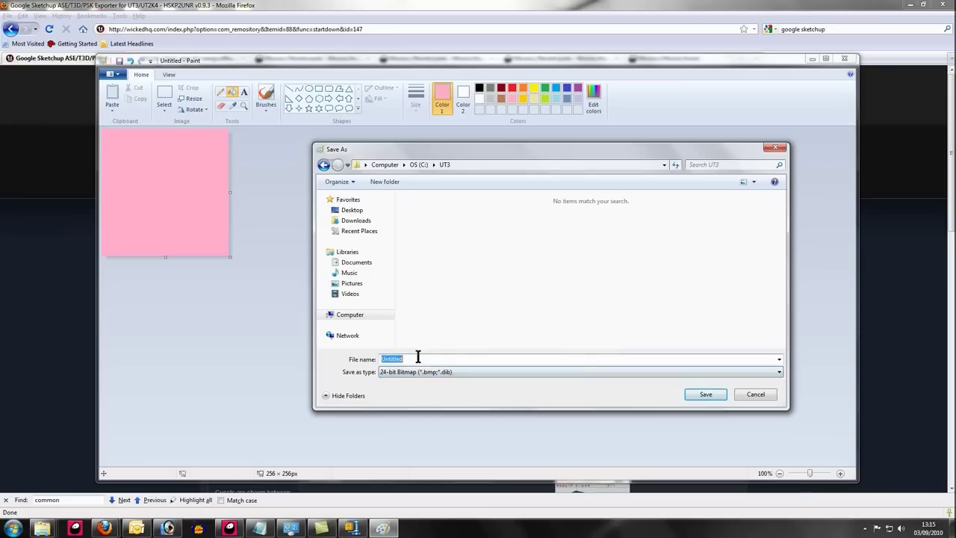
{"action": "type", "text": "toto"}
{"action": "left_click", "coordinate": [692, 394]}
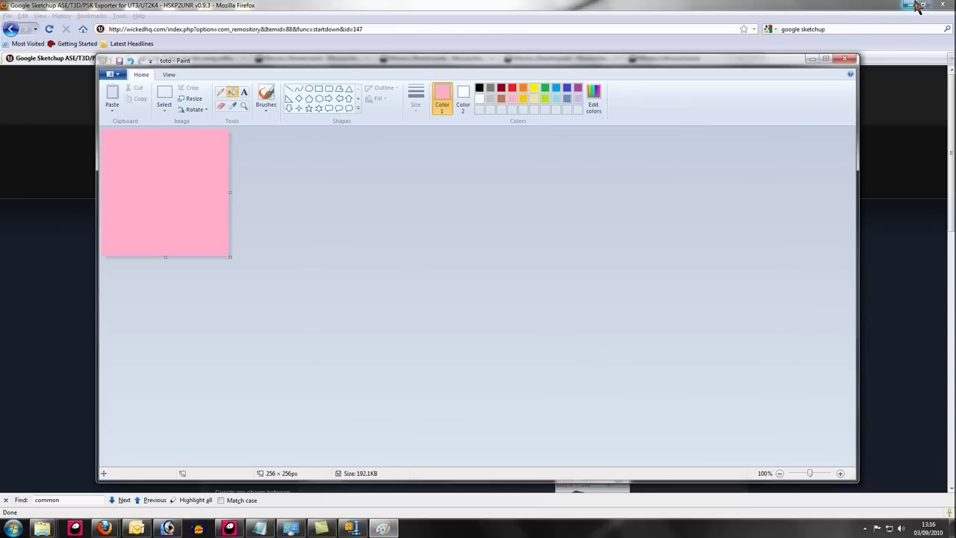
Step: Launch SketchUp 8 with Simple Template – Meters and check the Unreal exporter in Plugins
{"action": "key", "text": "super+d"}
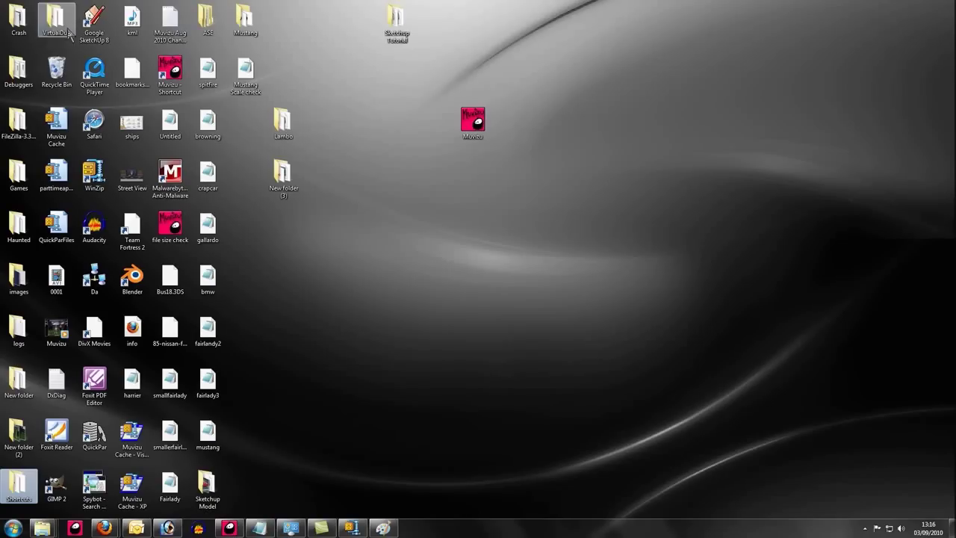
{"action": "double_click", "coordinate": [88, 21]}
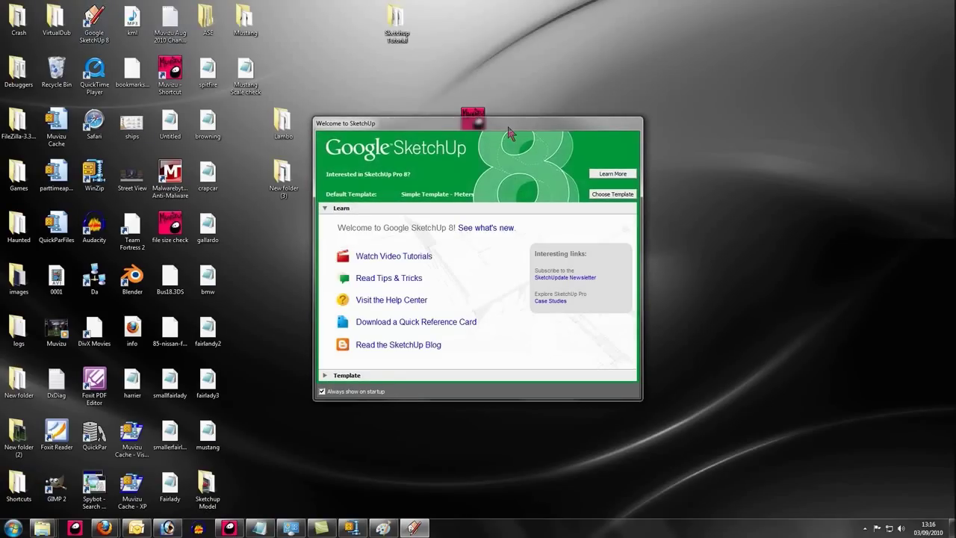
{"action": "left_click", "coordinate": [603, 198]}
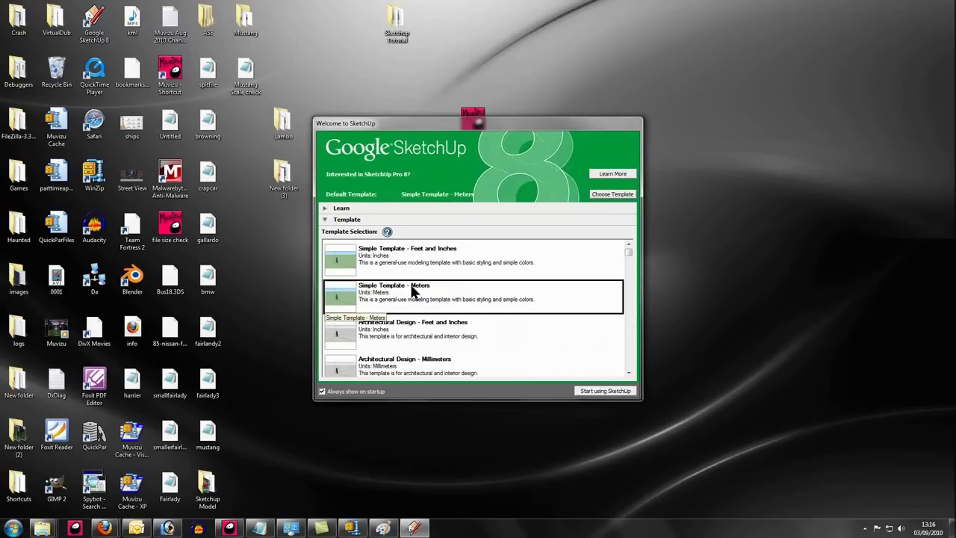
{"action": "left_click", "coordinate": [607, 392]}
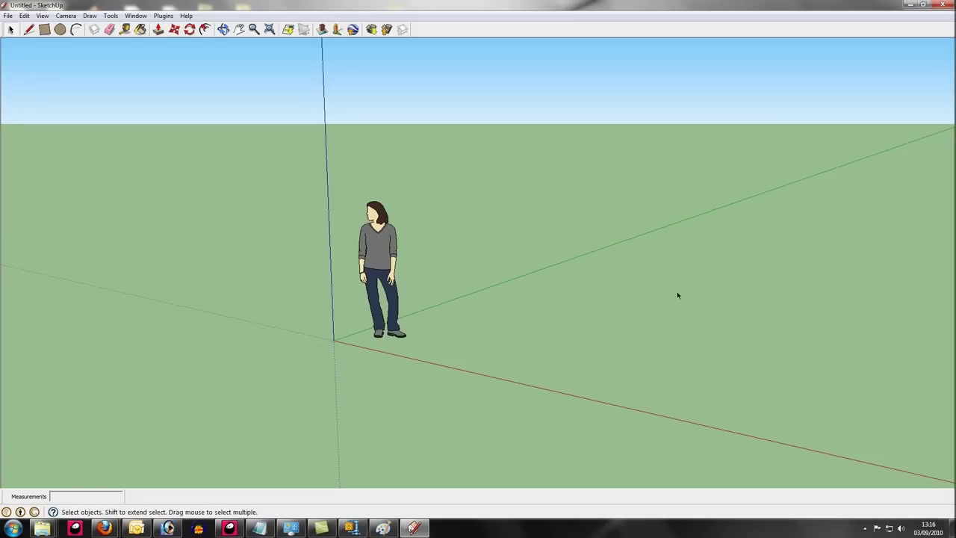
{"action": "left_click", "coordinate": [162, 16]}
{"action": "mouse_move", "coordinate": [225, 27]}
{"action": "mouse_move", "coordinate": [351, 27]}
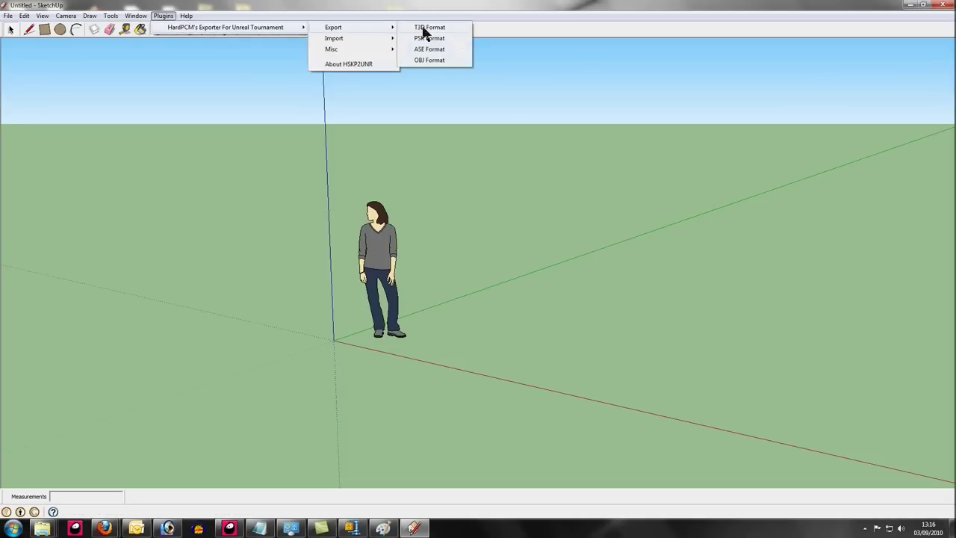
{"action": "left_click", "coordinate": [588, 147]}
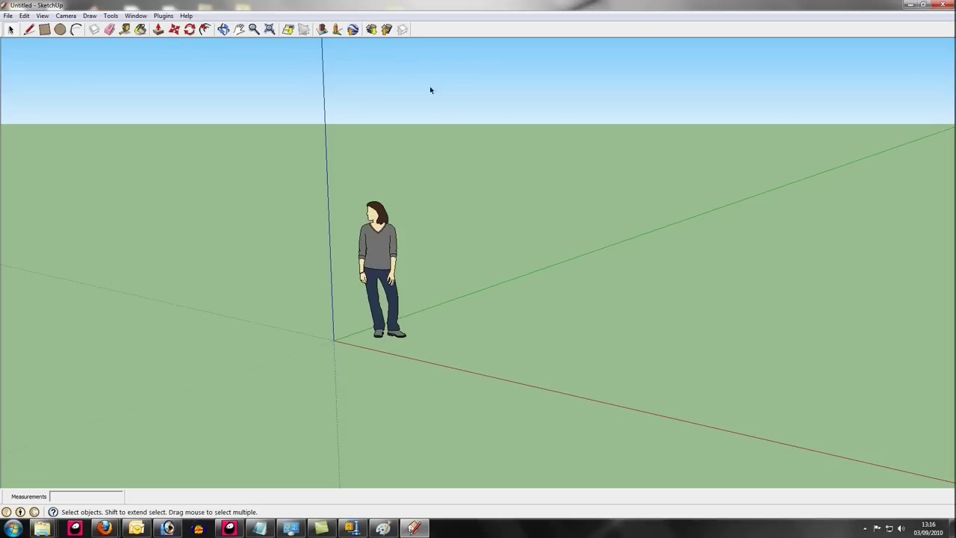
Step: Search 3D Warehouse for 'mustang' and load the Ford Mustang Shelby GT500 into the model
{"action": "left_click", "coordinate": [372, 31]}
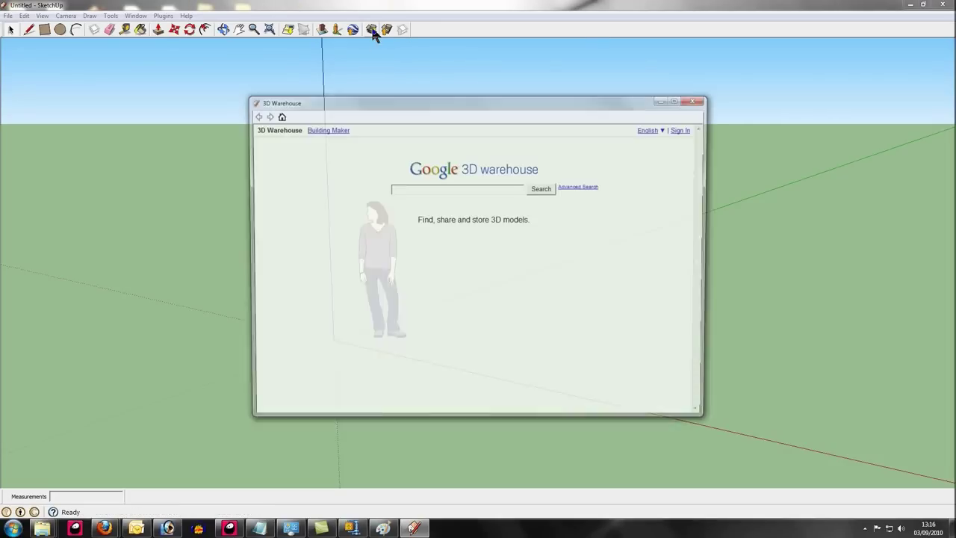
{"action": "left_click", "coordinate": [428, 187]}
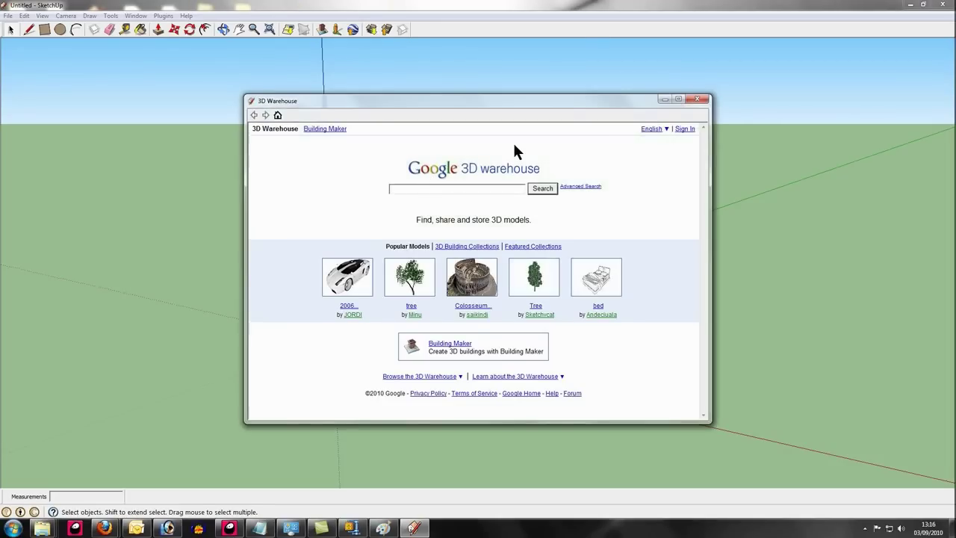
{"action": "type", "text": "mustan"}
{"action": "type", "text": "g"}
{"action": "key", "text": "Return"}
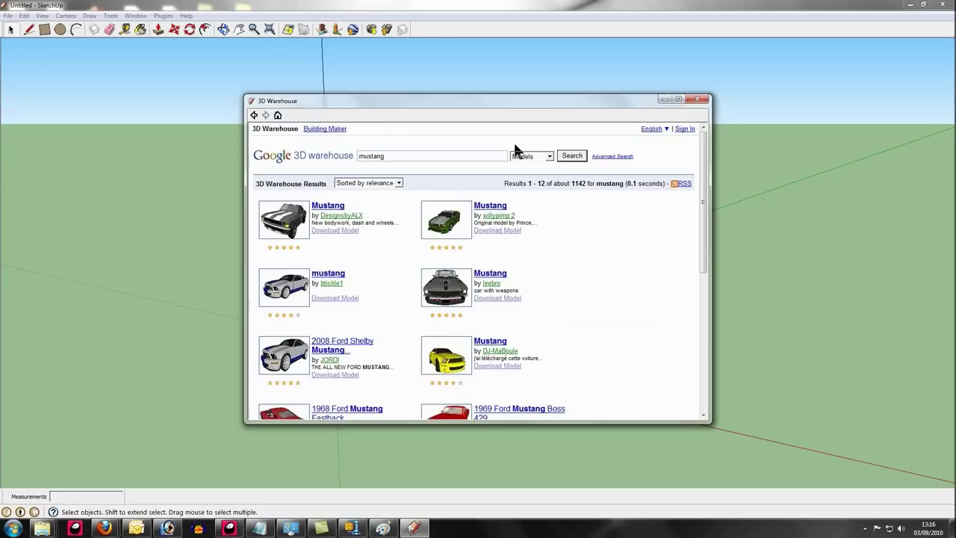
{"action": "left_click_drag", "start_coordinate": [705, 177], "coordinate": [707, 248]}
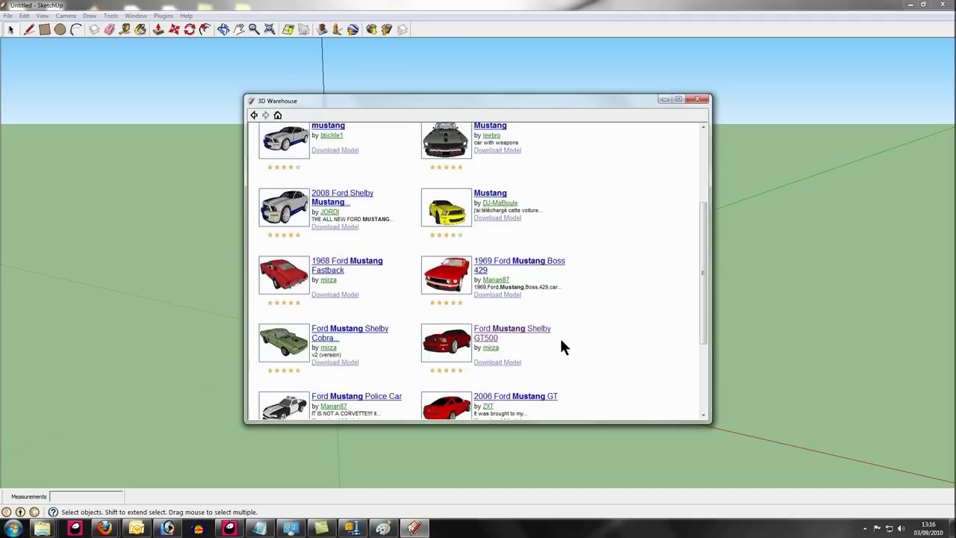
{"action": "mouse_move", "coordinate": [491, 348]}
{"action": "left_click", "coordinate": [503, 364]}
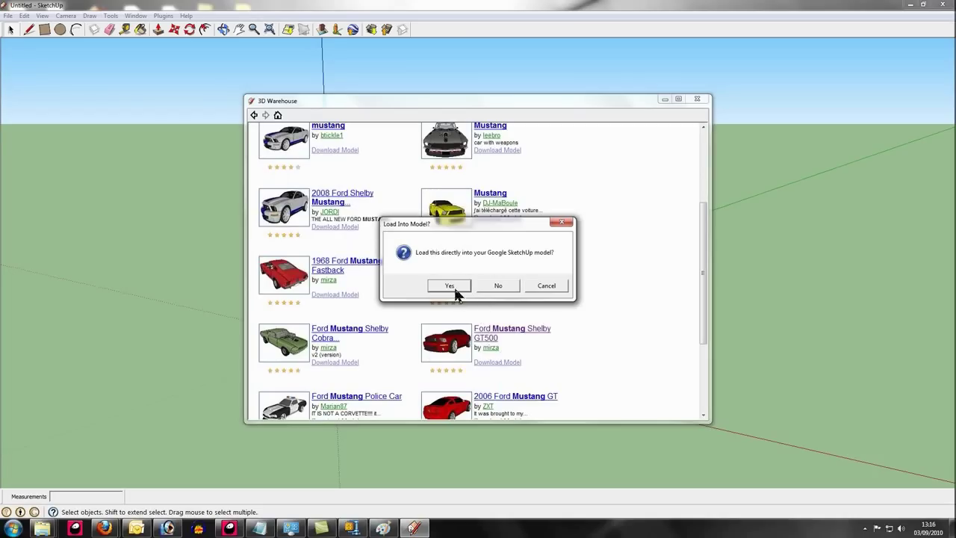
{"action": "left_click", "coordinate": [450, 288]}
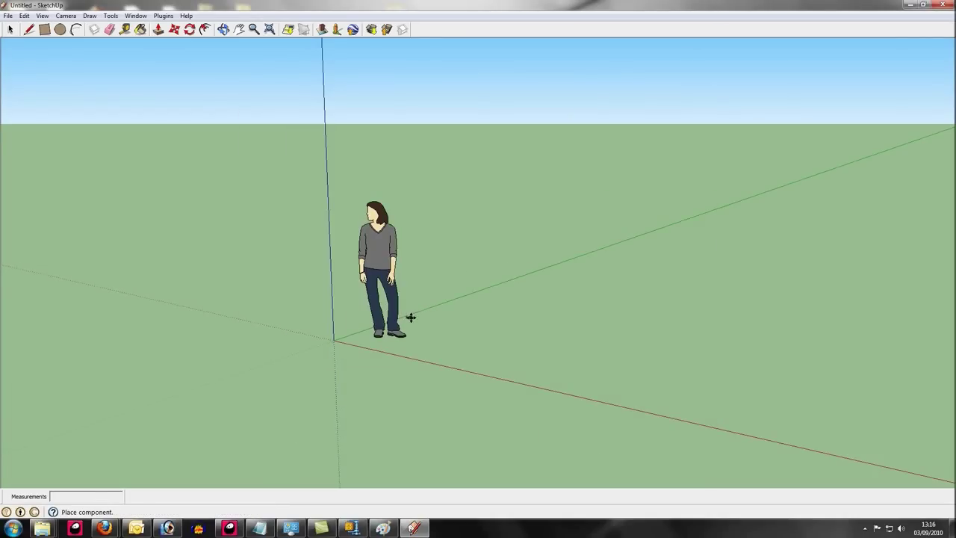
Step: Place the Mustang at the origin and scale it up to life size beside the figure
{"action": "left_click", "coordinate": [332, 344]}
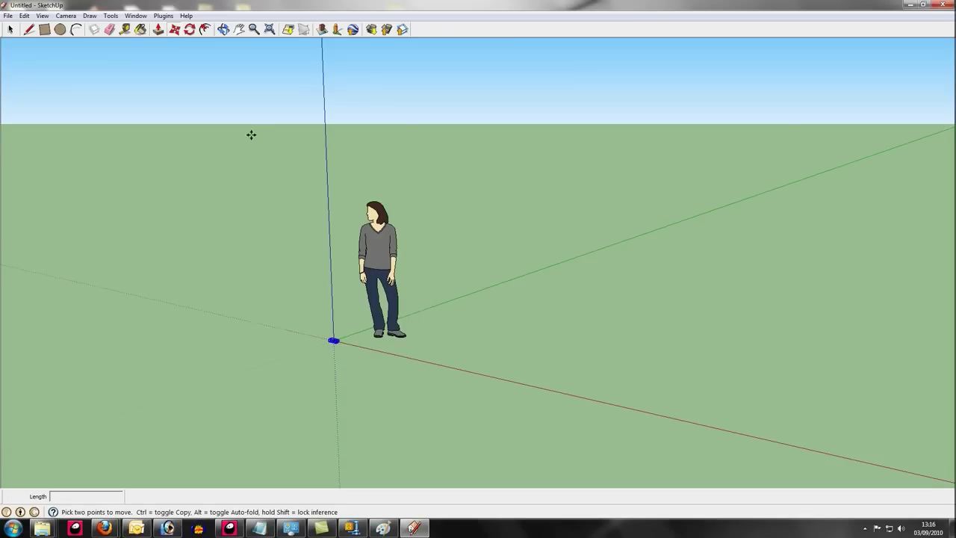
{"action": "left_click", "coordinate": [116, 17]}
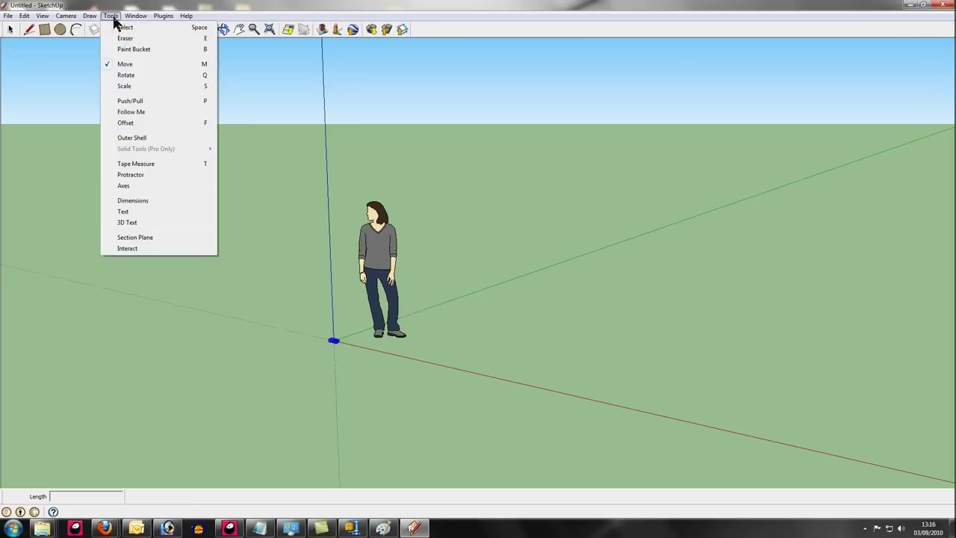
{"action": "left_click", "coordinate": [133, 85]}
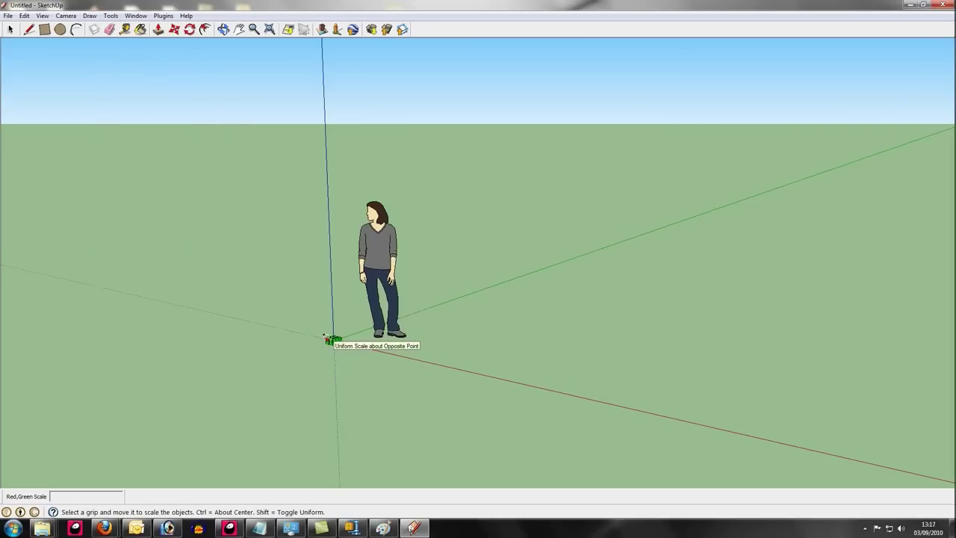
{"action": "mouse_move", "coordinate": [327, 338]}
{"action": "left_mouse_down"}
{"action": "mouse_move", "coordinate": [224, 271]}
{"action": "mouse_move", "coordinate": [3, 176]}
{"action": "left_mouse_up"}
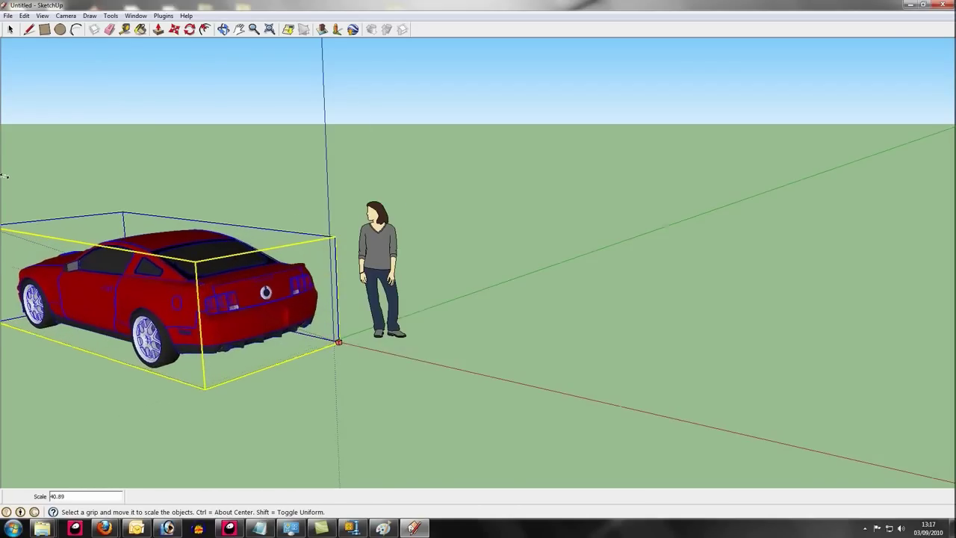
{"action": "middle_click_drag", "start_coordinate": [4, 176], "coordinate": [44, 178], "text": "shift"}
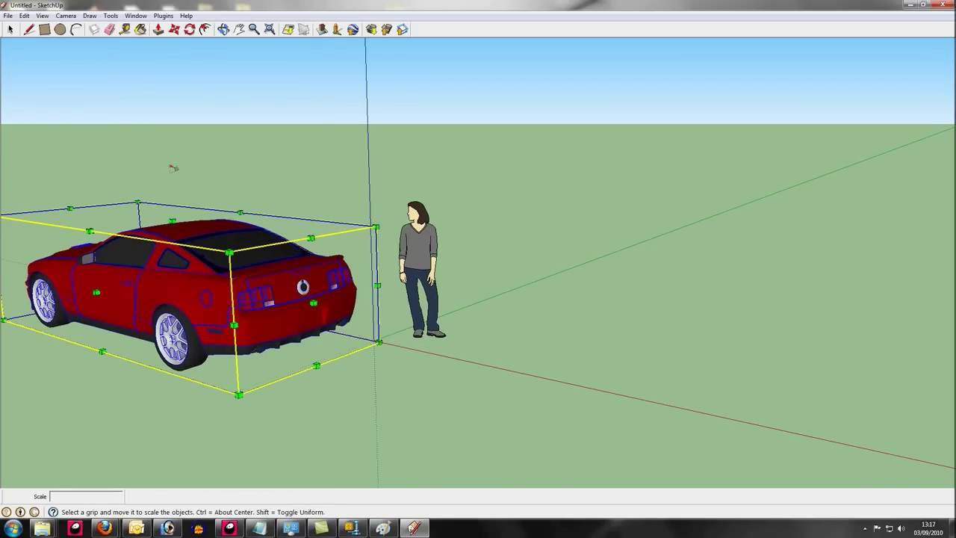
Step: Pan the Mustang to the centre and orbit to side and top views of it
{"action": "left_click", "coordinate": [223, 29]}
{"action": "mouse_move", "coordinate": [194, 127]}
{"action": "left_mouse_down"}
{"action": "mouse_move", "coordinate": [239, 145]}
{"action": "mouse_move", "coordinate": [435, 144]}
{"action": "left_mouse_up"}
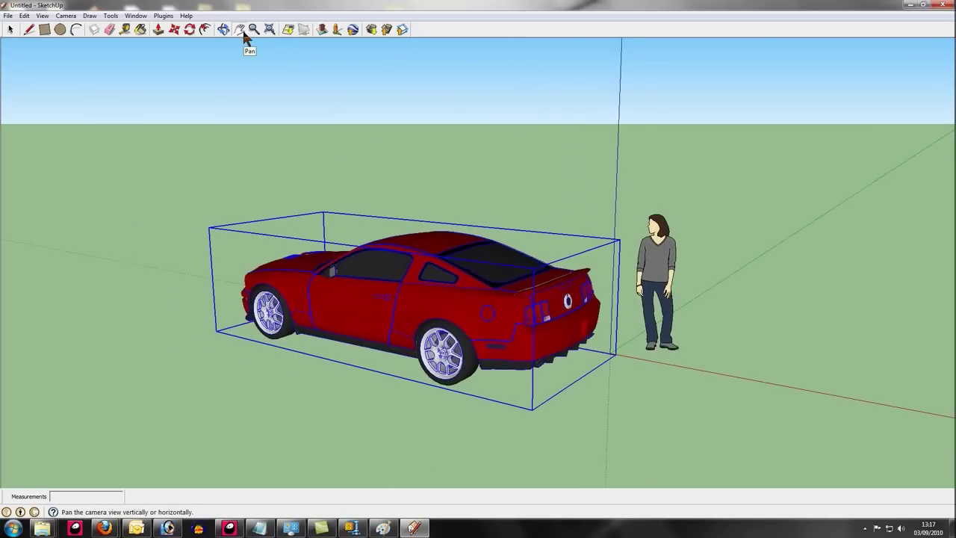
{"action": "left_click", "coordinate": [223, 29]}
{"action": "mouse_move", "coordinate": [359, 162]}
{"action": "left_mouse_down"}
{"action": "mouse_move", "coordinate": [510, 164]}
{"action": "mouse_move", "coordinate": [522, 205]}
{"action": "mouse_move", "coordinate": [531, 111]}
{"action": "mouse_move", "coordinate": [814, 143]}
{"action": "mouse_move", "coordinate": [164, 162]}
{"action": "mouse_move", "coordinate": [604, 184]}
{"action": "mouse_move", "coordinate": [905, 164]}
{"action": "mouse_move", "coordinate": [447, 228]}
{"action": "mouse_move", "coordinate": [470, 147]}
{"action": "mouse_move", "coordinate": [497, 254]}
{"action": "mouse_move", "coordinate": [794, 314]}
{"action": "mouse_move", "coordinate": [905, 314]}
{"action": "mouse_move", "coordinate": [935, 274]}
{"action": "left_mouse_up"}
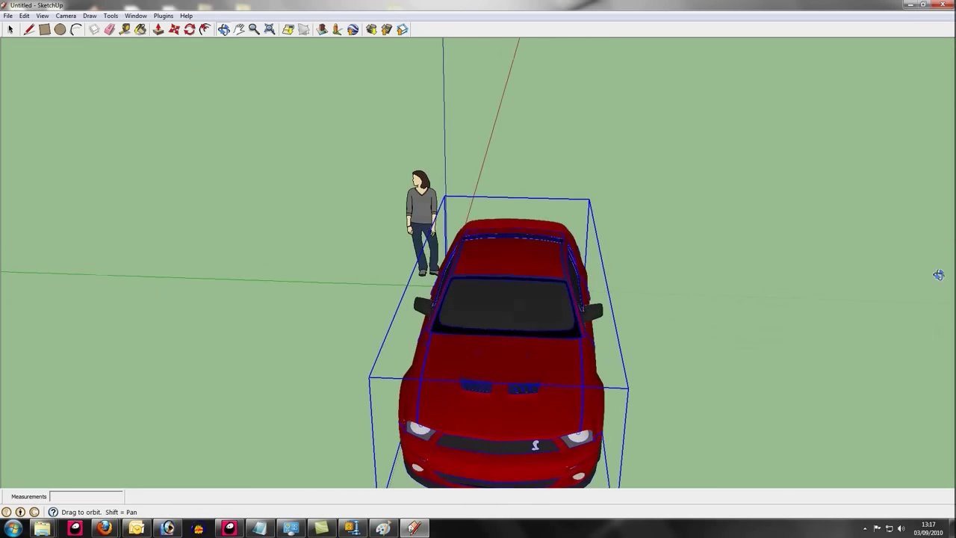
{"action": "mouse_move", "coordinate": [708, 383]}
{"action": "left_mouse_down"}
{"action": "mouse_move", "coordinate": [769, 342]}
{"action": "mouse_move", "coordinate": [741, 288]}
{"action": "mouse_move", "coordinate": [721, 453]}
{"action": "mouse_move", "coordinate": [696, 375]}
{"action": "mouse_move", "coordinate": [704, 369]}
{"action": "left_mouse_up"}
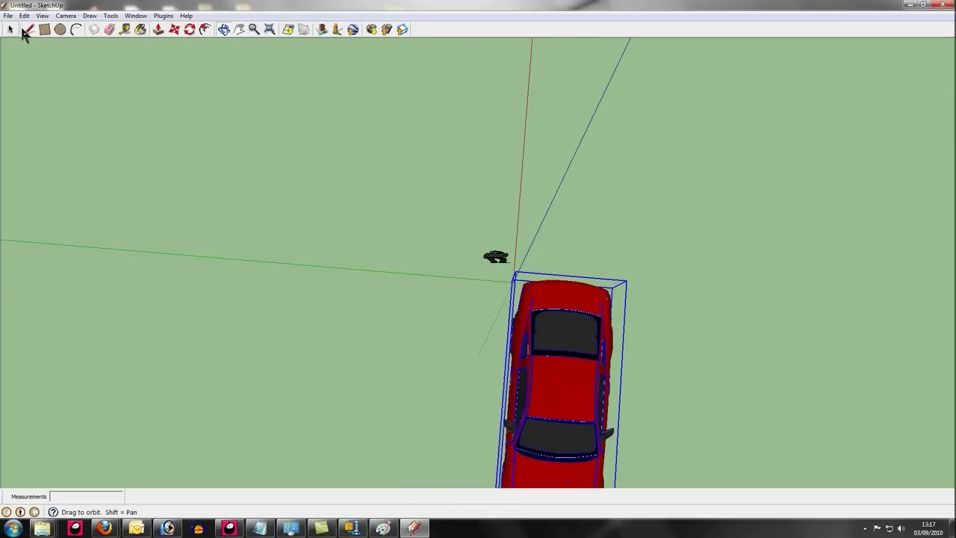
Step: Move the Mustang onto the axes origin and clear the selection
{"action": "left_click", "coordinate": [174, 29]}
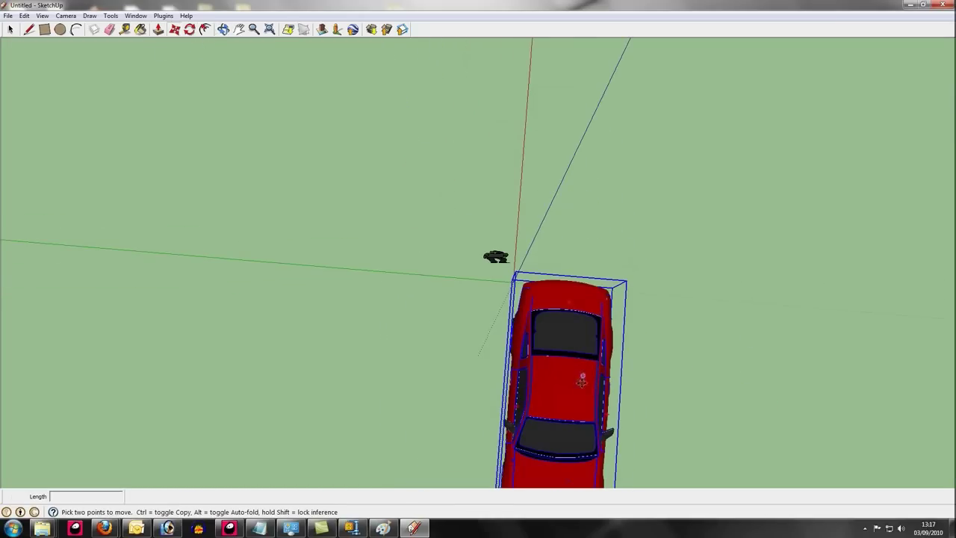
{"action": "mouse_move", "coordinate": [583, 381]}
{"action": "left_mouse_down"}
{"action": "mouse_move", "coordinate": [536, 278]}
{"action": "mouse_move", "coordinate": [567, 272]}
{"action": "mouse_move", "coordinate": [530, 279]}
{"action": "left_mouse_up"}
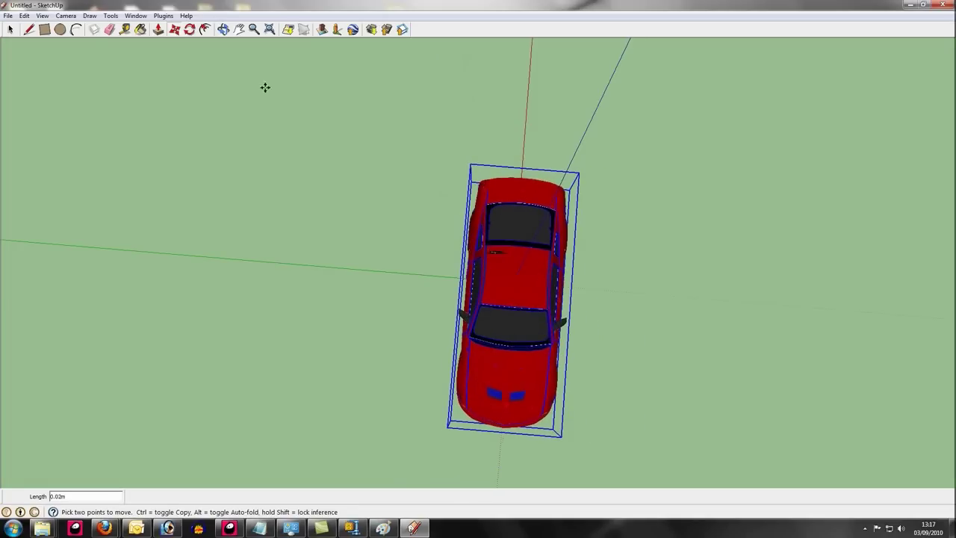
{"action": "left_click", "coordinate": [10, 32]}
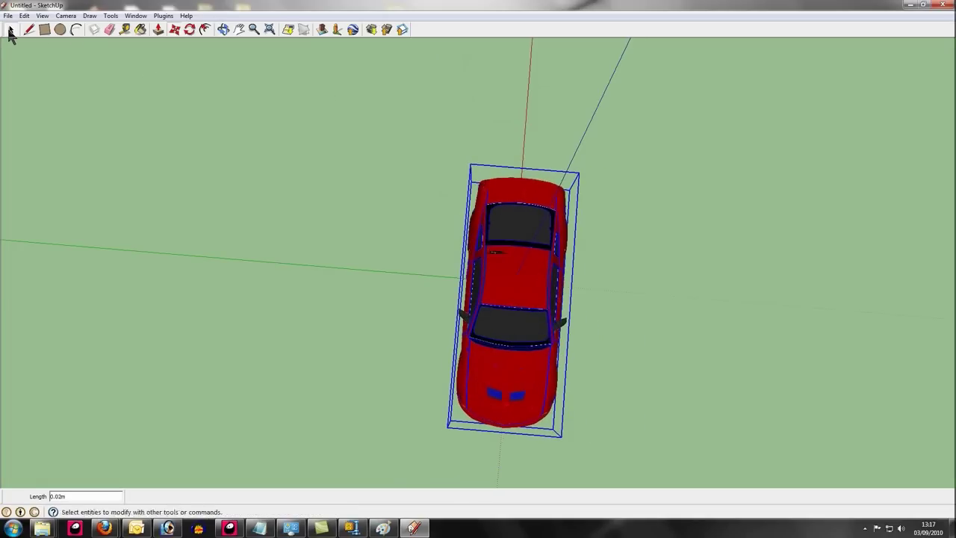
{"action": "left_click", "coordinate": [497, 255]}
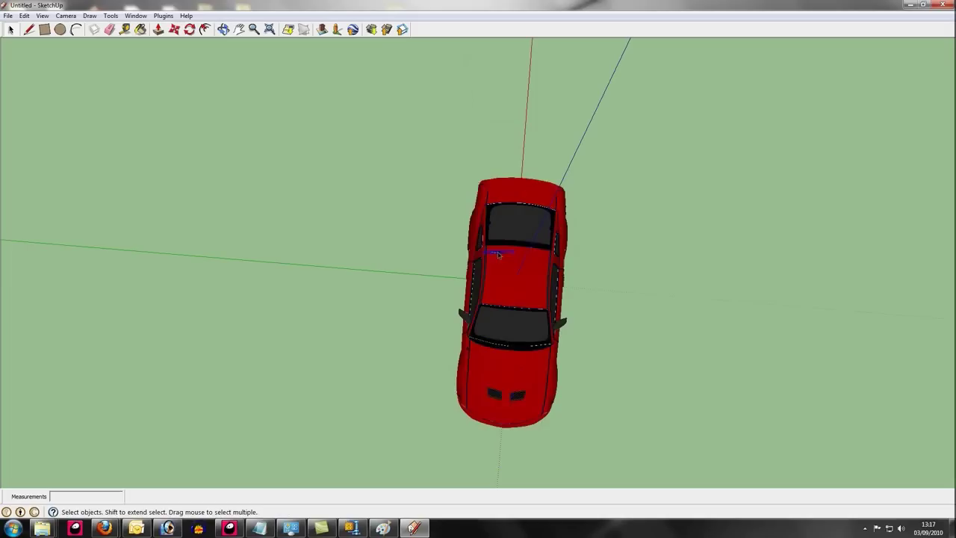
{"action": "left_click", "coordinate": [591, 203]}
Step: Orbit to a level side view of the car
{"action": "left_click", "coordinate": [224, 30]}
{"action": "mouse_move", "coordinate": [640, 331]}
{"action": "left_mouse_down"}
{"action": "mouse_move", "coordinate": [356, 127]}
{"action": "mouse_move", "coordinate": [394, 370]}
{"action": "mouse_move", "coordinate": [658, 194]}
{"action": "mouse_move", "coordinate": [638, 219]}
{"action": "mouse_move", "coordinate": [801, 331]}
{"action": "mouse_move", "coordinate": [702, 316]}
{"action": "mouse_move", "coordinate": [574, 342]}
{"action": "left_mouse_up"}
{"action": "mouse_move", "coordinate": [291, 244]}
{"action": "left_mouse_down"}
{"action": "mouse_move", "coordinate": [792, 325]}
{"action": "mouse_move", "coordinate": [324, 355]}
{"action": "mouse_move", "coordinate": [438, 306]}
{"action": "mouse_move", "coordinate": [444, 281]}
{"action": "mouse_move", "coordinate": [469, 274]}
{"action": "left_mouse_up"}
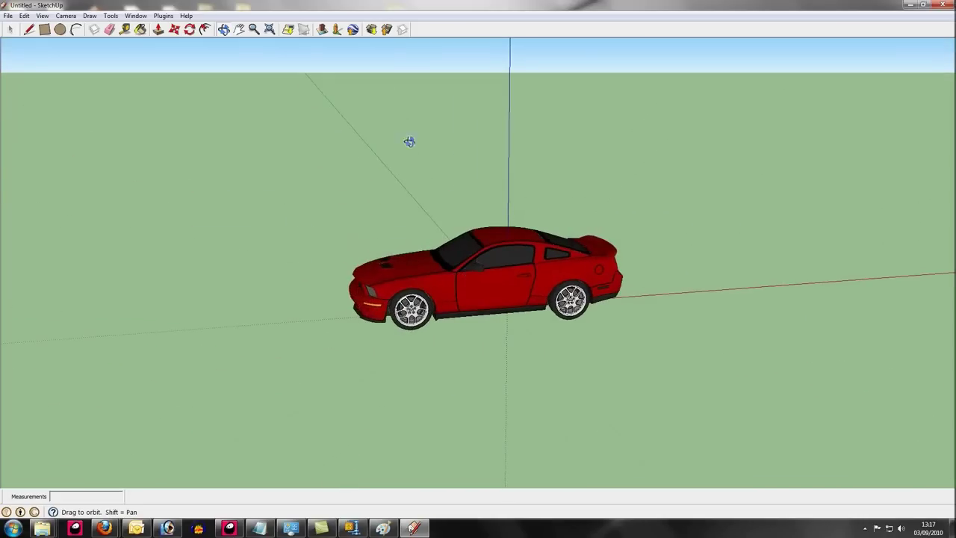
Step: Export the Mustang with HardPCM's exporter in ASE format as mustang3.ase
{"action": "left_click", "coordinate": [164, 16]}
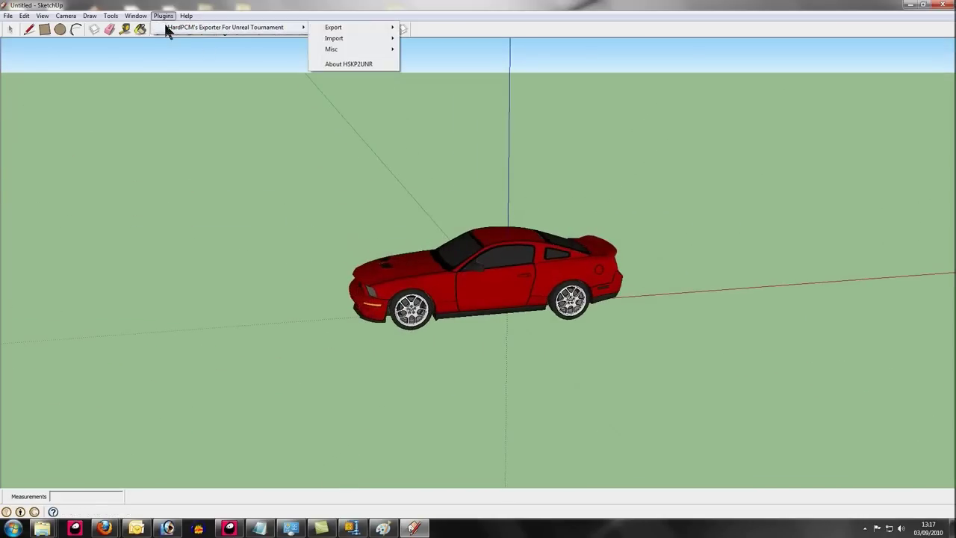
{"action": "mouse_move", "coordinate": [333, 27]}
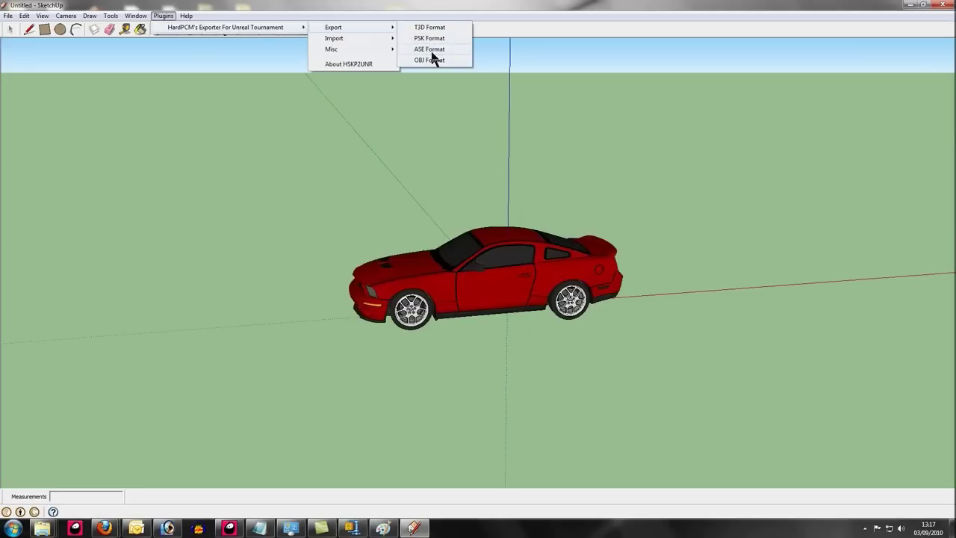
{"action": "left_click", "coordinate": [431, 49]}
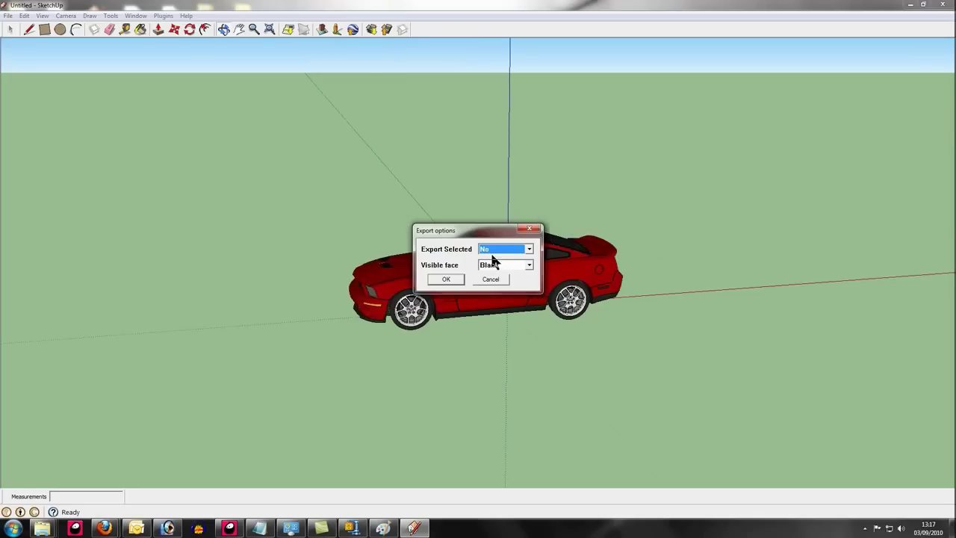
{"action": "left_click", "coordinate": [447, 281]}
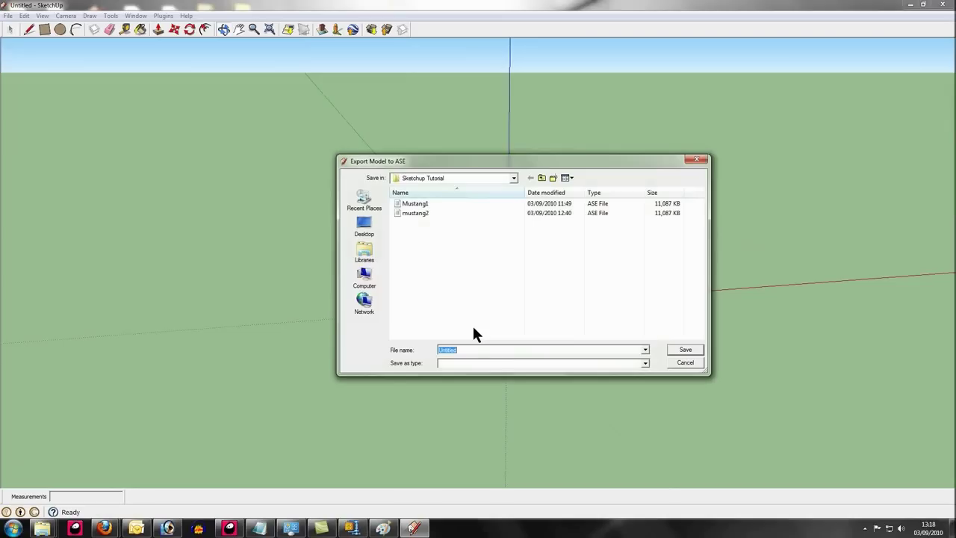
{"action": "type", "text": "mustang"}
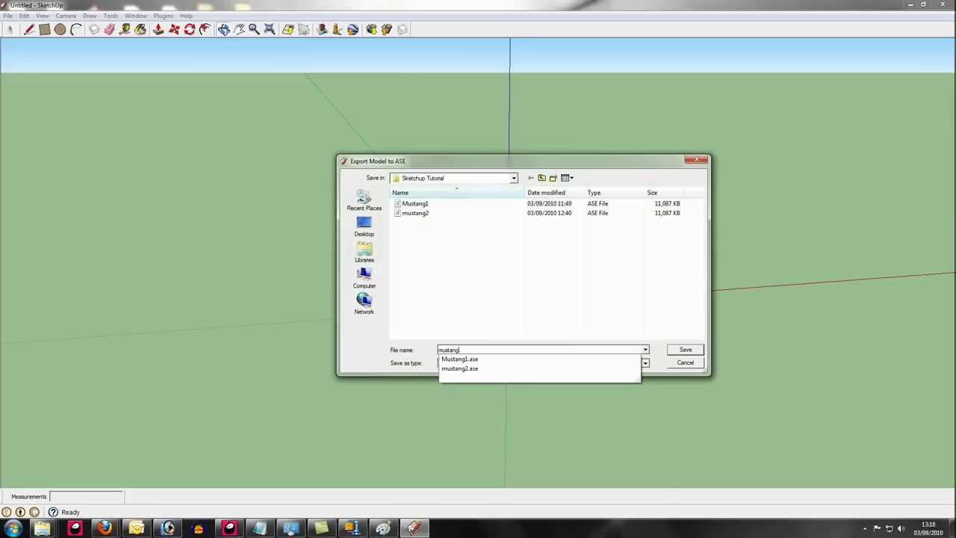
{"action": "type", "text": "3.ase"}
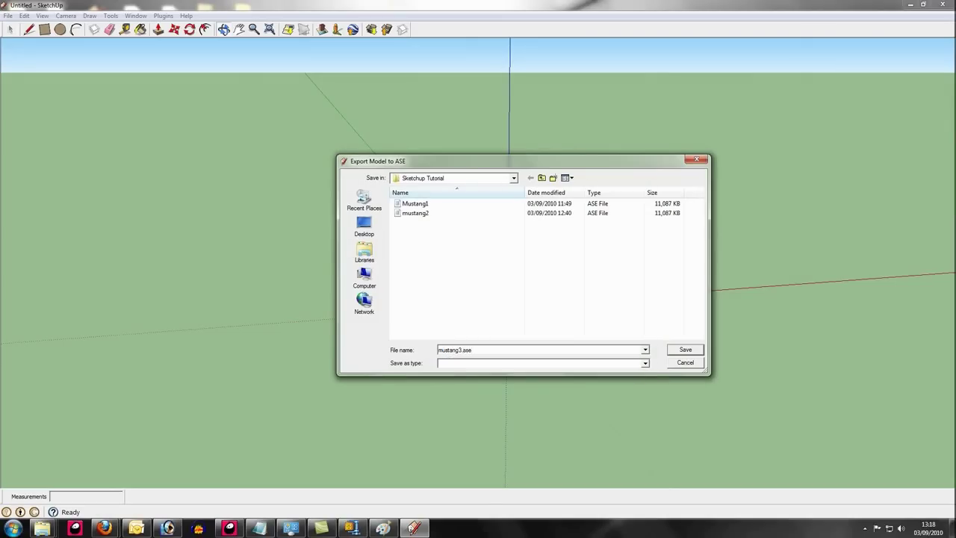
{"action": "left_click", "coordinate": [679, 352]}
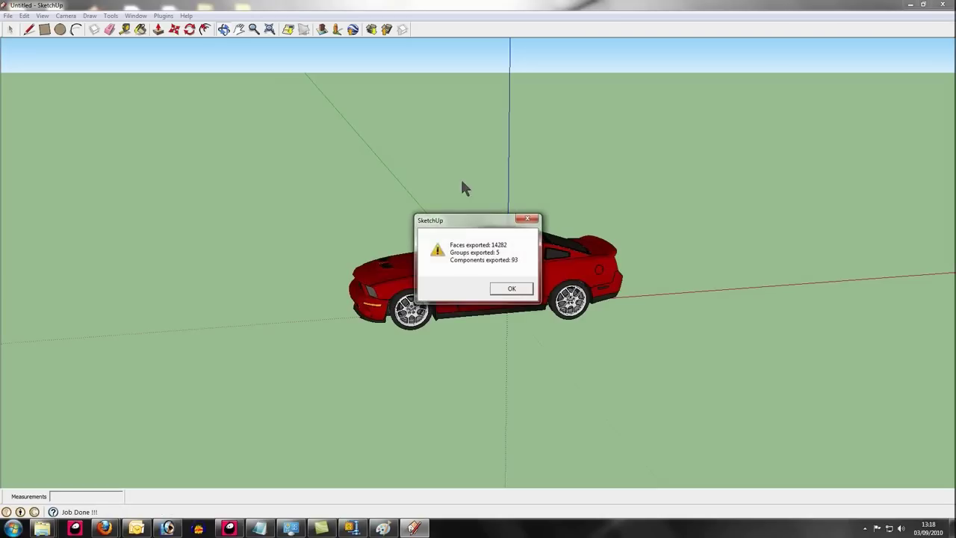
Step: Dismiss the export report of 14,282 faces, 5 groups and 93 components
{"action": "left_click", "coordinate": [510, 288]}
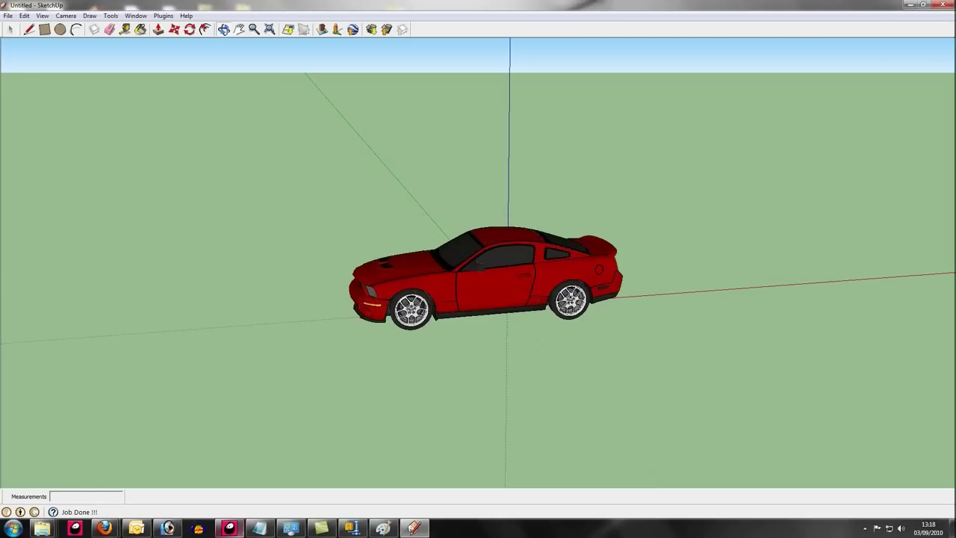
Step: In Muvizu, start an import and select the mustang3 file
{"action": "left_click", "coordinate": [229, 528]}
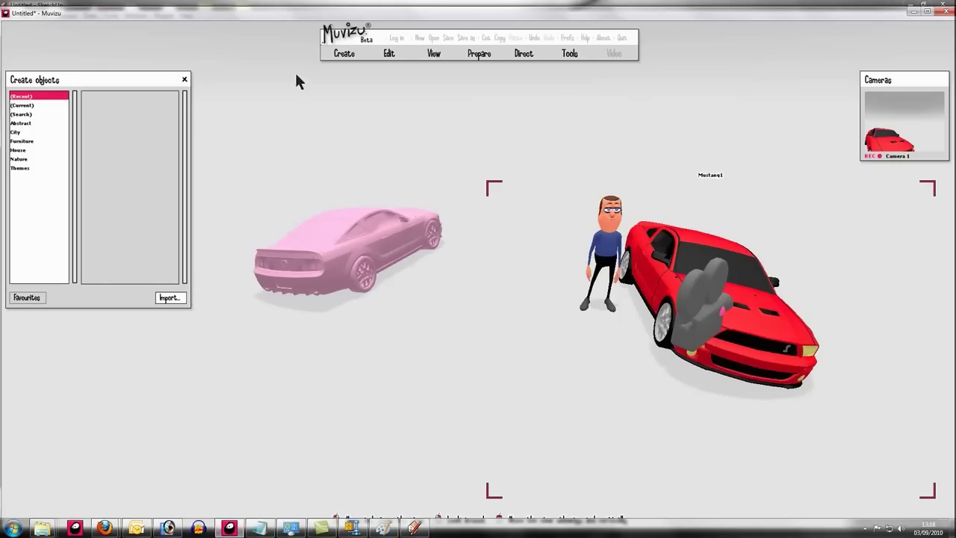
{"action": "scroll", "coordinate": [315, 205], "scroll_direction": "down", "scroll_amount": 3}
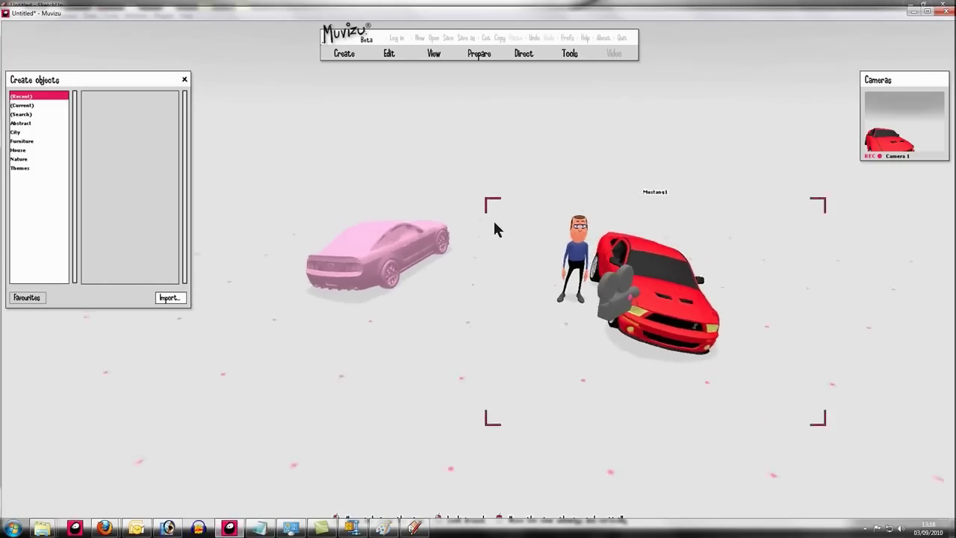
{"action": "left_click", "coordinate": [175, 299]}
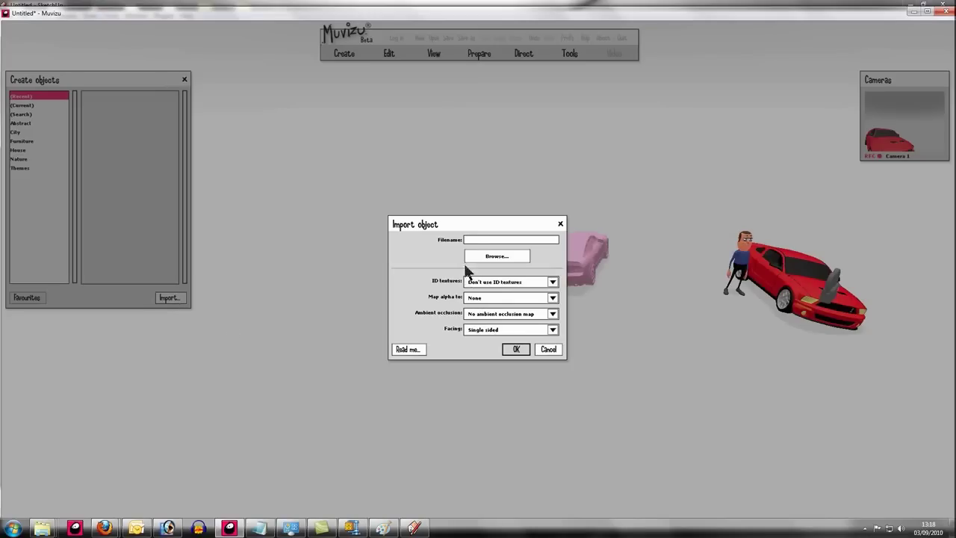
{"action": "left_click", "coordinate": [475, 259]}
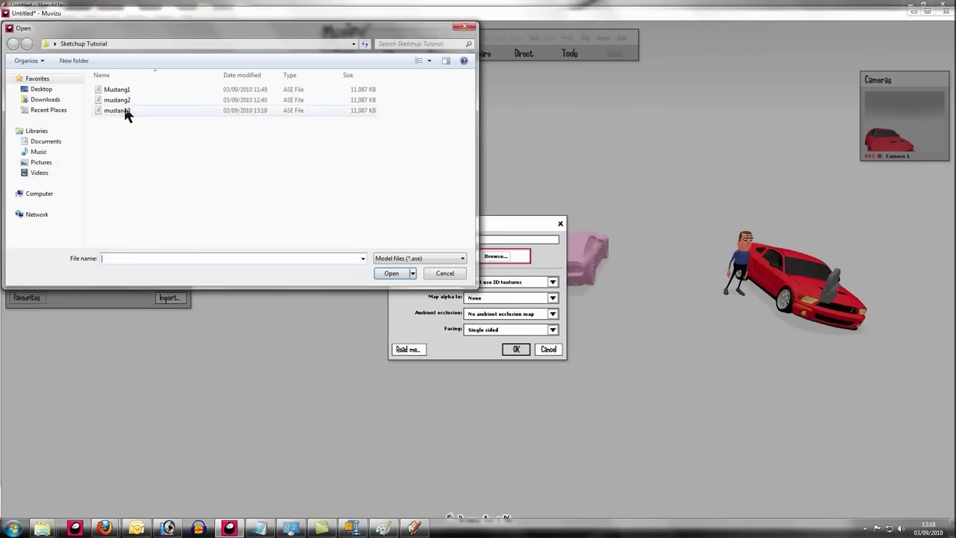
{"action": "double_click", "coordinate": [123, 109]}
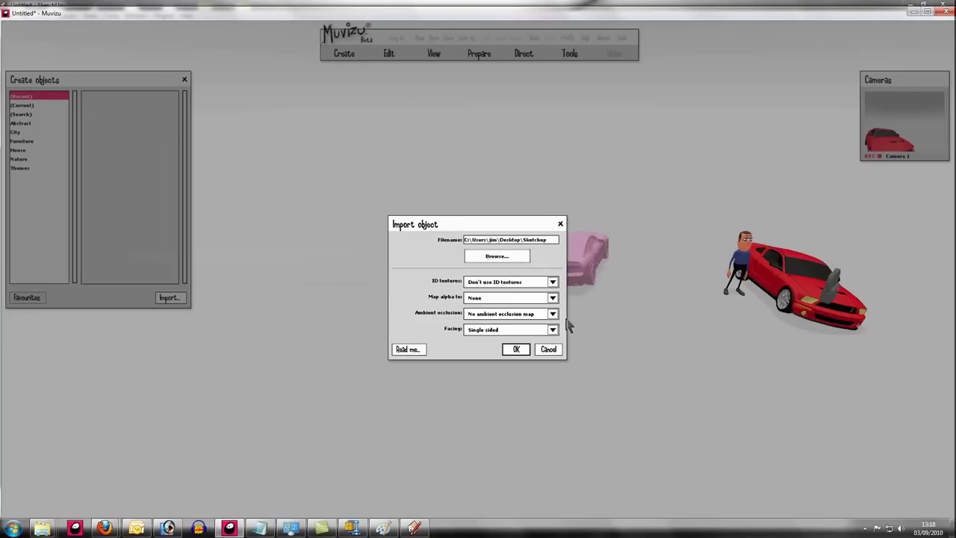
Step: Import mustang3 with ID textures set to Use and Facing set to Double sided
{"action": "left_click", "coordinate": [490, 283]}
{"action": "left_click", "coordinate": [485, 306]}
{"action": "left_click", "coordinate": [489, 335]}
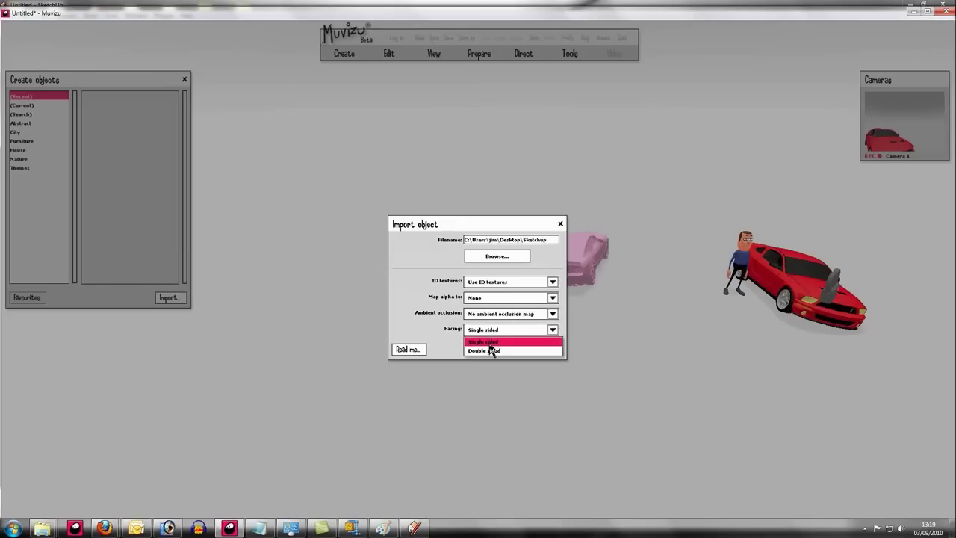
{"action": "left_click", "coordinate": [486, 353]}
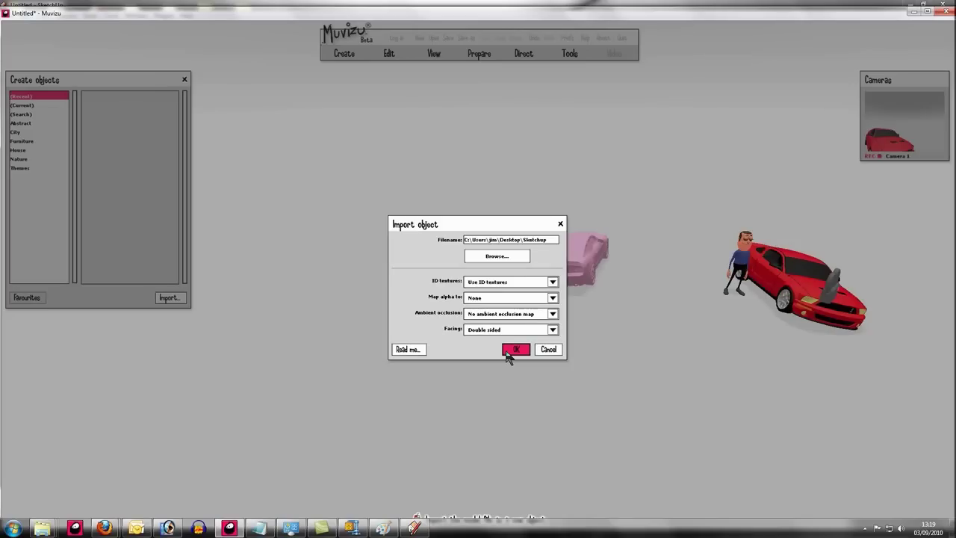
{"action": "left_click", "coordinate": [507, 351]}
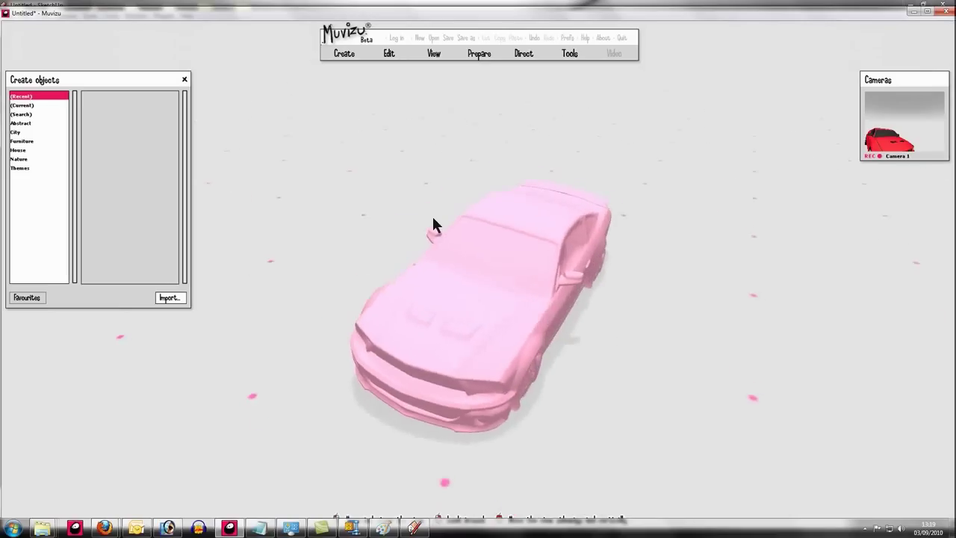
Step: Open the Mustang's properties panel, move it aside, and set Colour 1 to red
{"action": "left_click", "coordinate": [533, 283]}
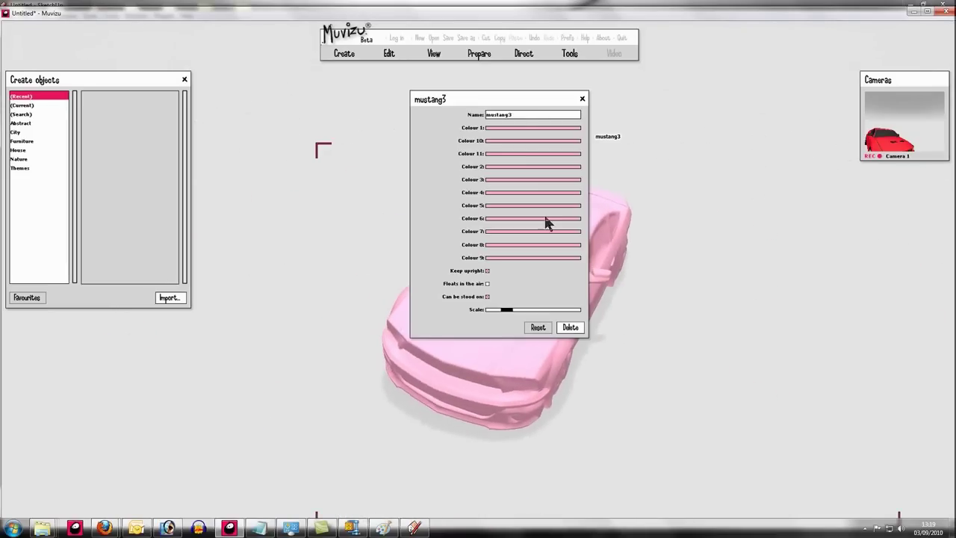
{"action": "left_click_drag", "start_coordinate": [516, 97], "coordinate": [762, 74]}
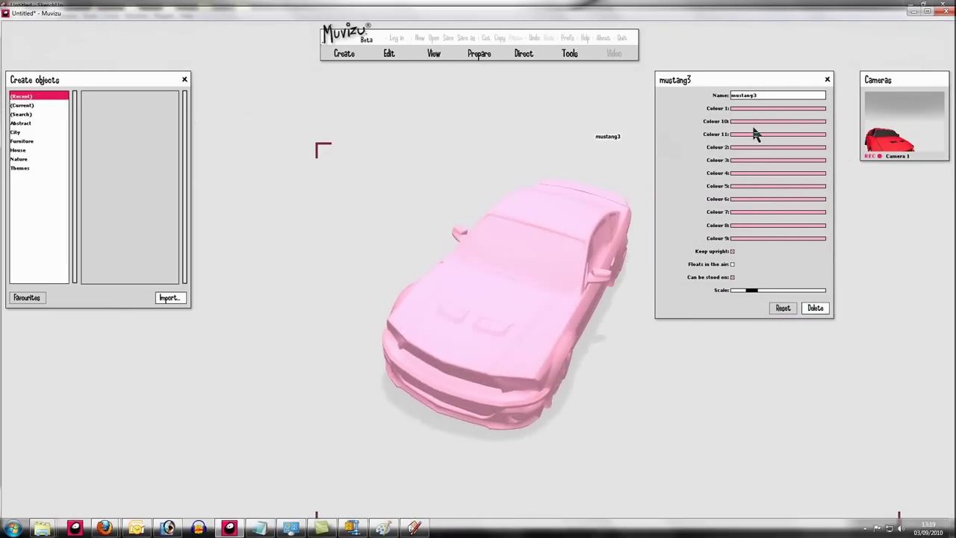
{"action": "left_click", "coordinate": [736, 112]}
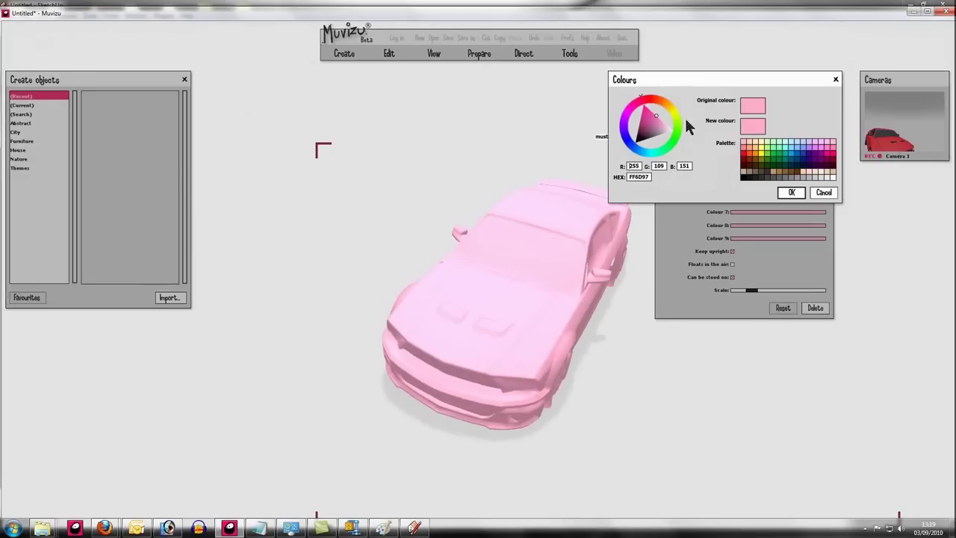
{"action": "left_click", "coordinate": [744, 178]}
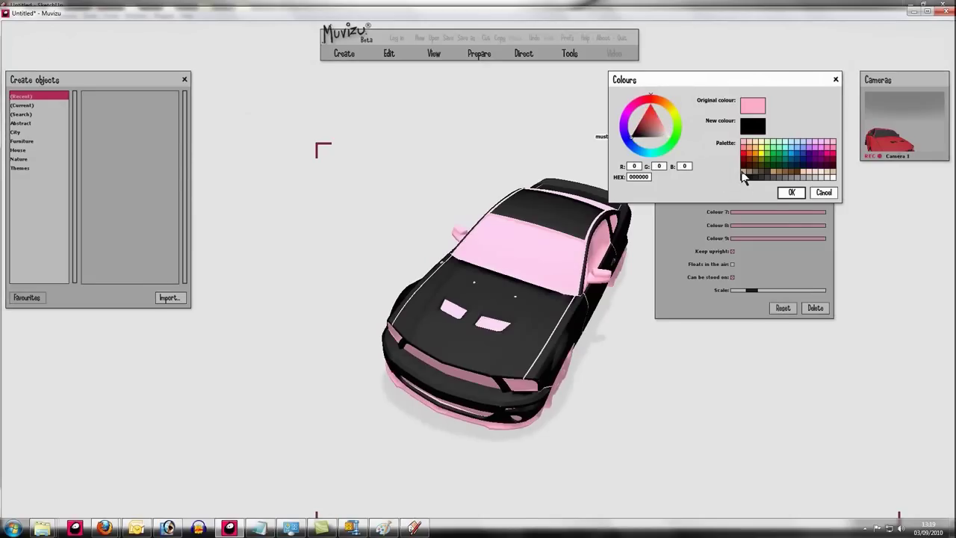
{"action": "left_click", "coordinate": [744, 154]}
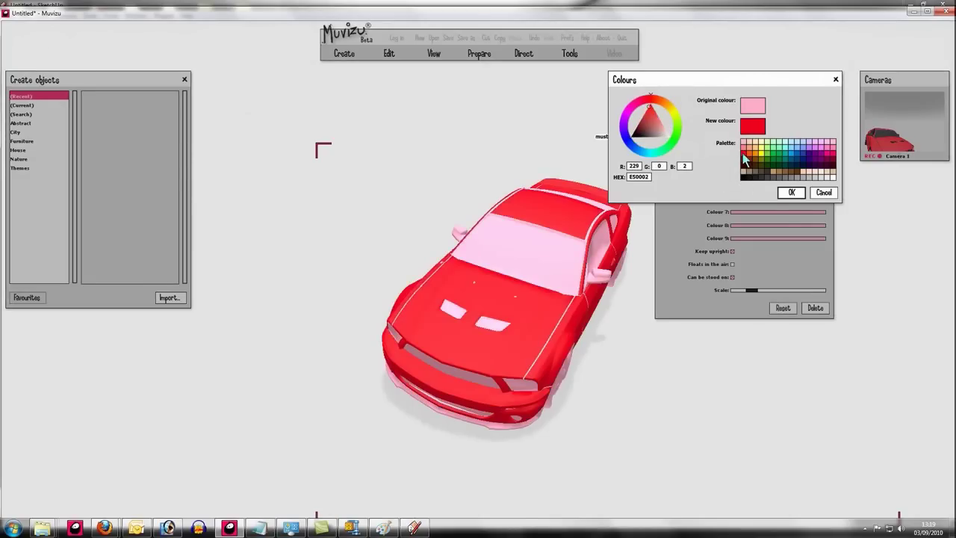
{"action": "left_click", "coordinate": [792, 192]}
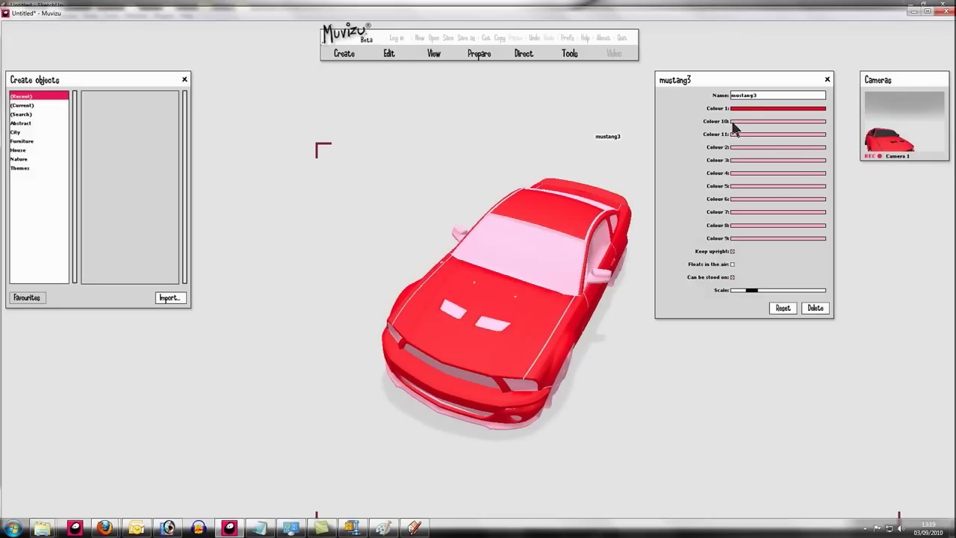
Step: Make the headlights pale yellow and another pink trim part dark grey
{"action": "left_click", "coordinate": [736, 123]}
{"action": "left_click", "coordinate": [744, 177]}
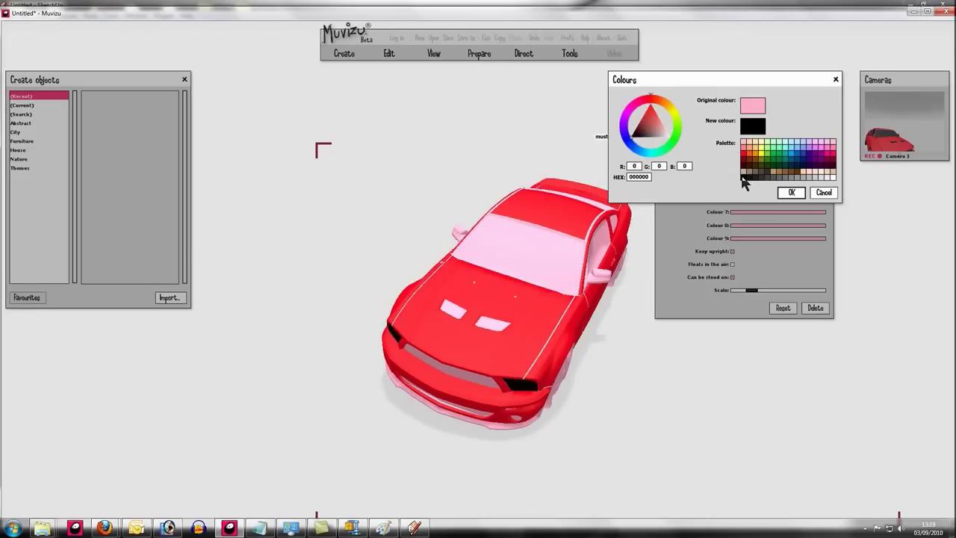
{"action": "left_click", "coordinate": [764, 150]}
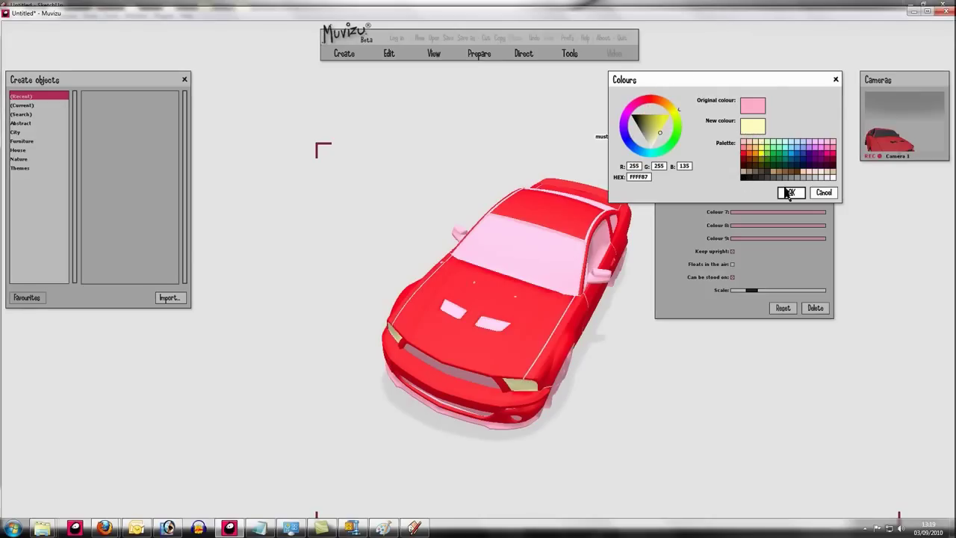
{"action": "left_click", "coordinate": [790, 192]}
{"action": "left_click", "coordinate": [737, 134]}
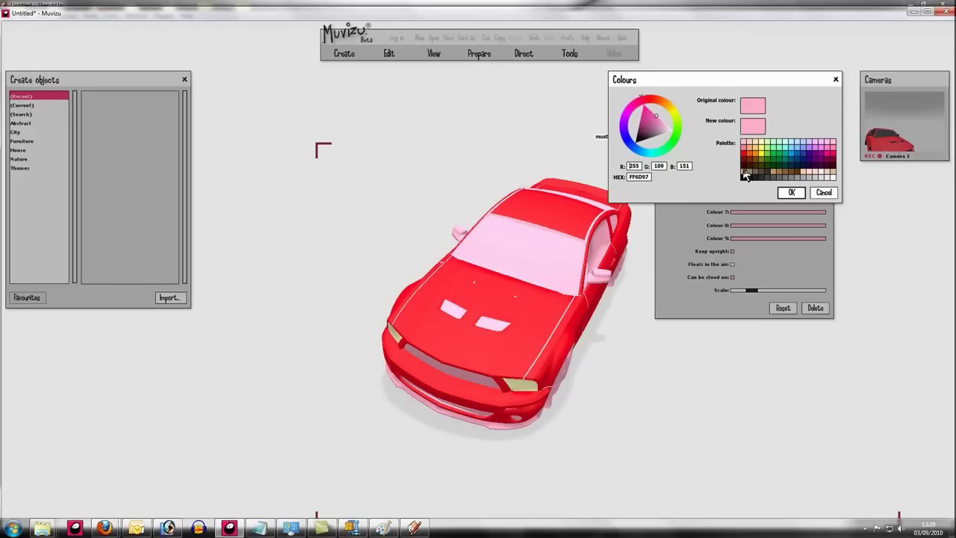
{"action": "left_click", "coordinate": [744, 177]}
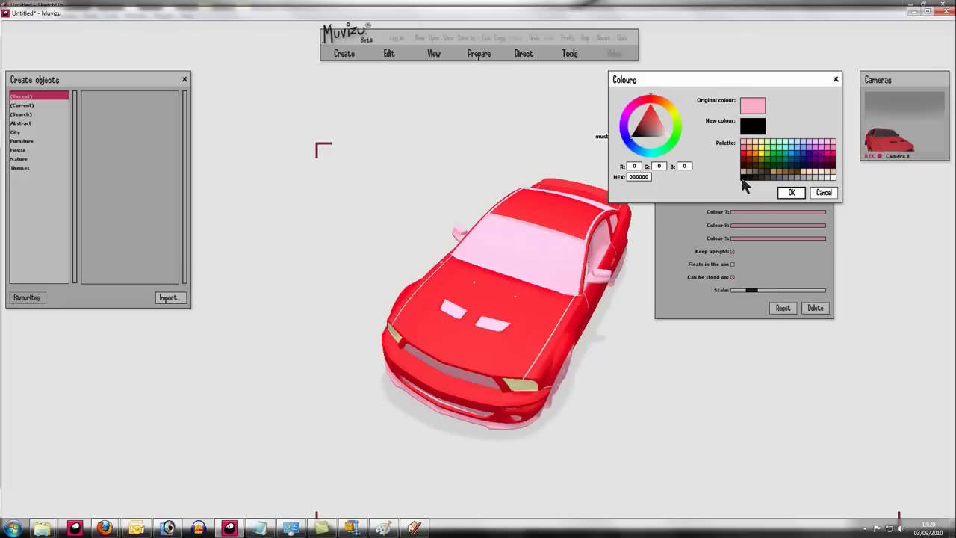
{"action": "left_click", "coordinate": [792, 192]}
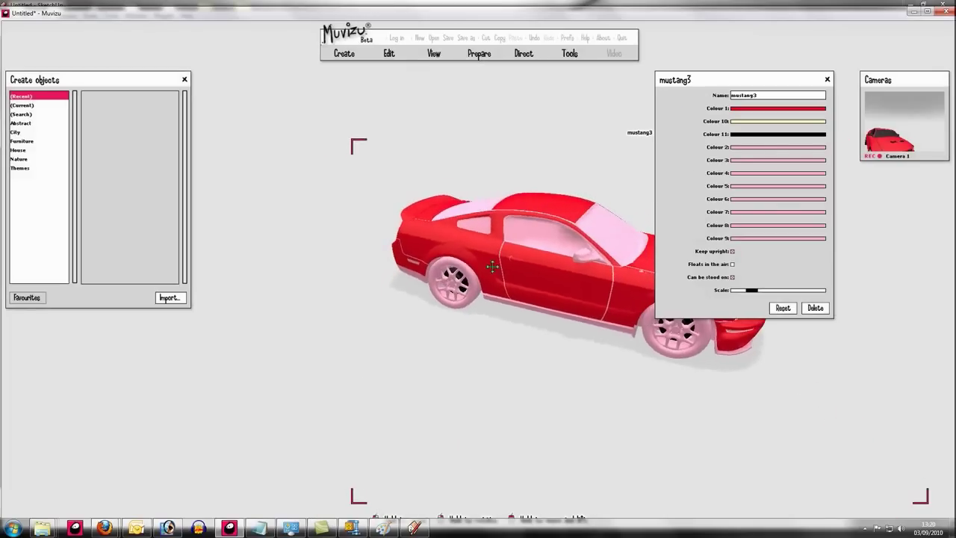
{"action": "left_click", "coordinate": [759, 134]}
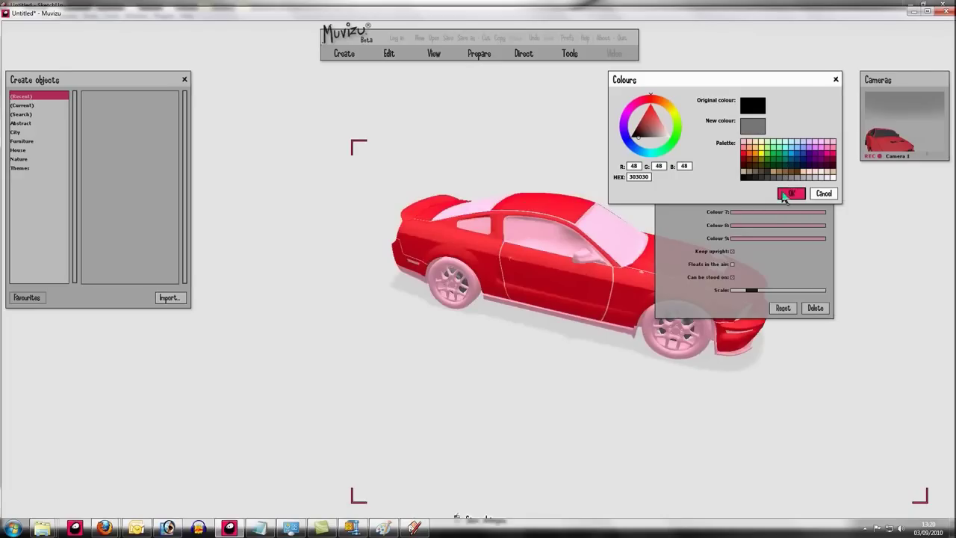
{"action": "left_click", "coordinate": [791, 193]}
Step: Recolour the pink wheels to a mid grey (696969)
{"action": "left_click", "coordinate": [732, 150]}
{"action": "left_click", "coordinate": [744, 175]}
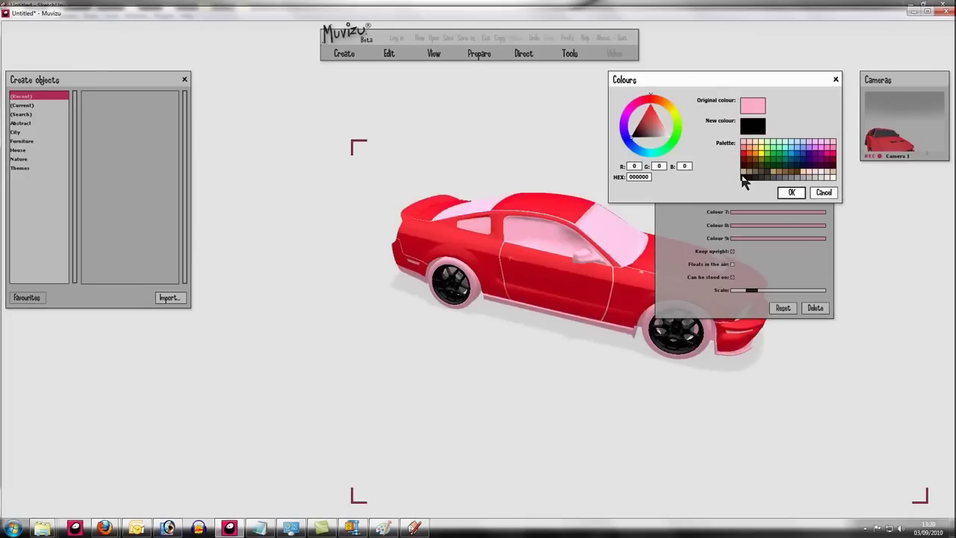
{"action": "left_click", "coordinate": [813, 177]}
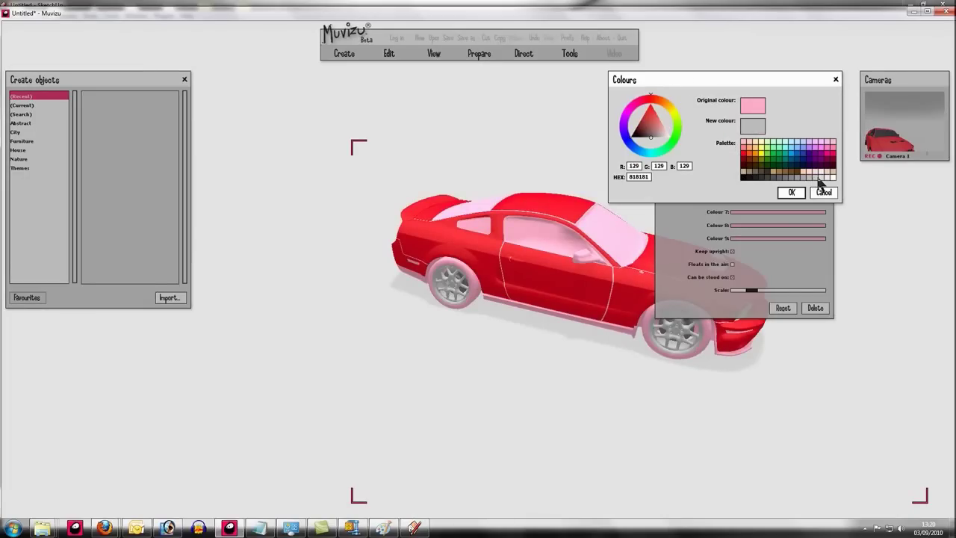
{"action": "left_click", "coordinate": [794, 177]}
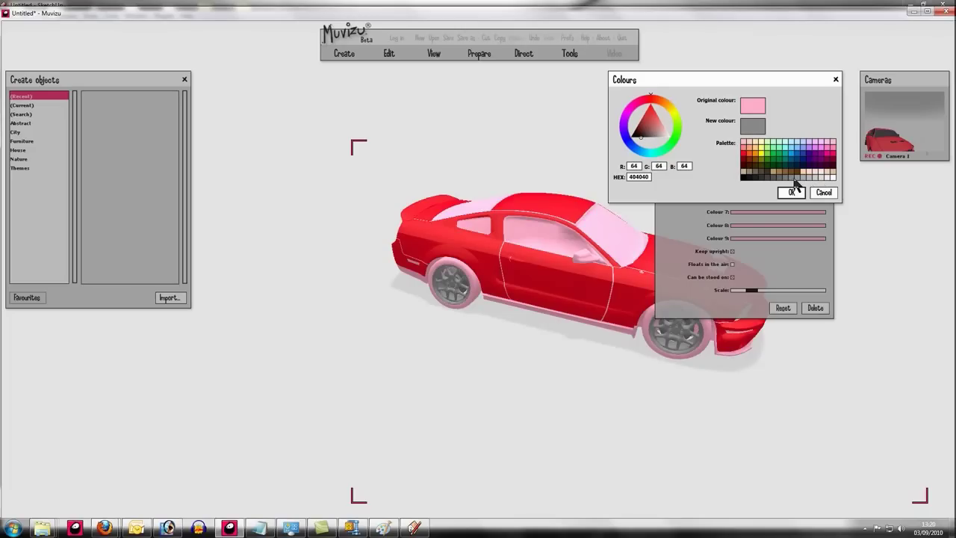
{"action": "left_click", "coordinate": [801, 178]}
{"action": "left_click", "coordinate": [807, 177]}
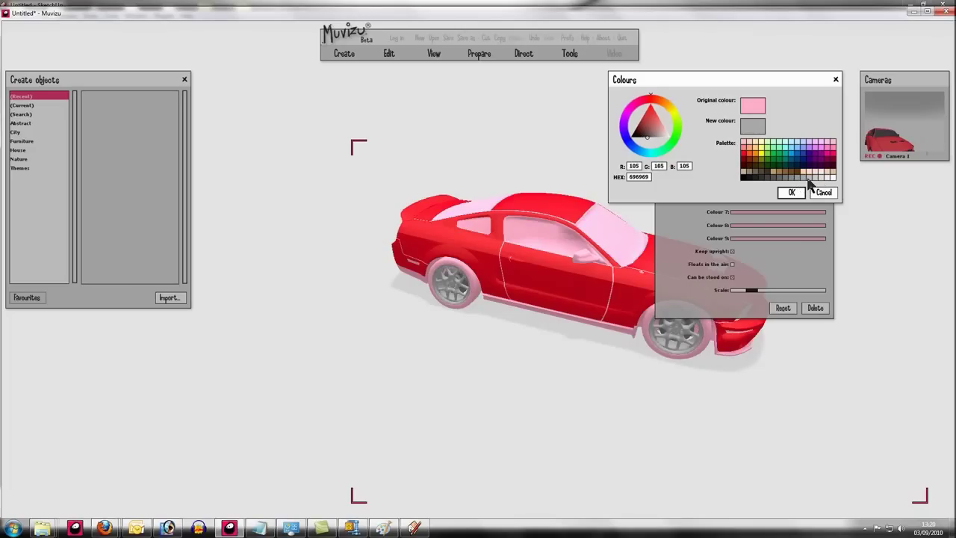
{"action": "left_click", "coordinate": [792, 192]}
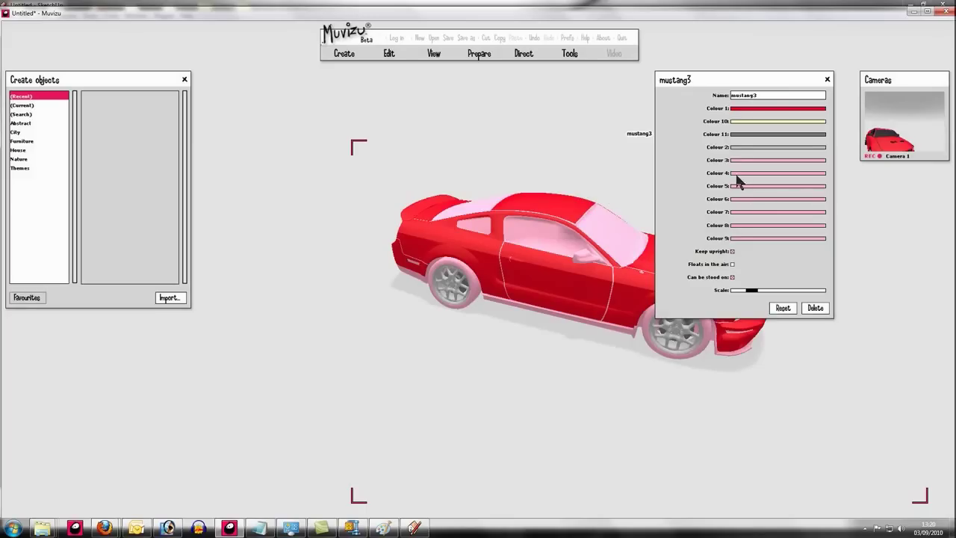
Step: Make the windows and grille black, the indicators orange, and the next part dark red
{"action": "left_click", "coordinate": [738, 160]}
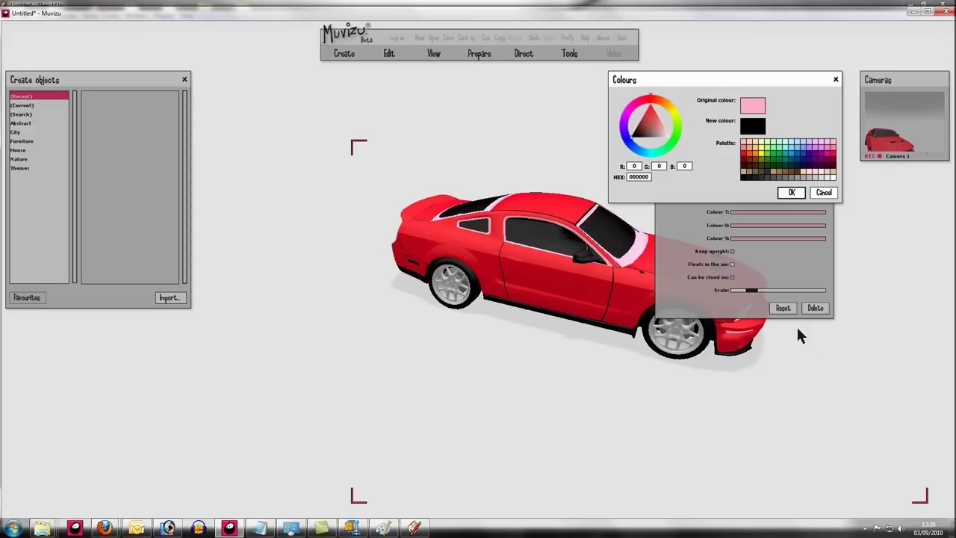
{"action": "left_click", "coordinate": [792, 193]}
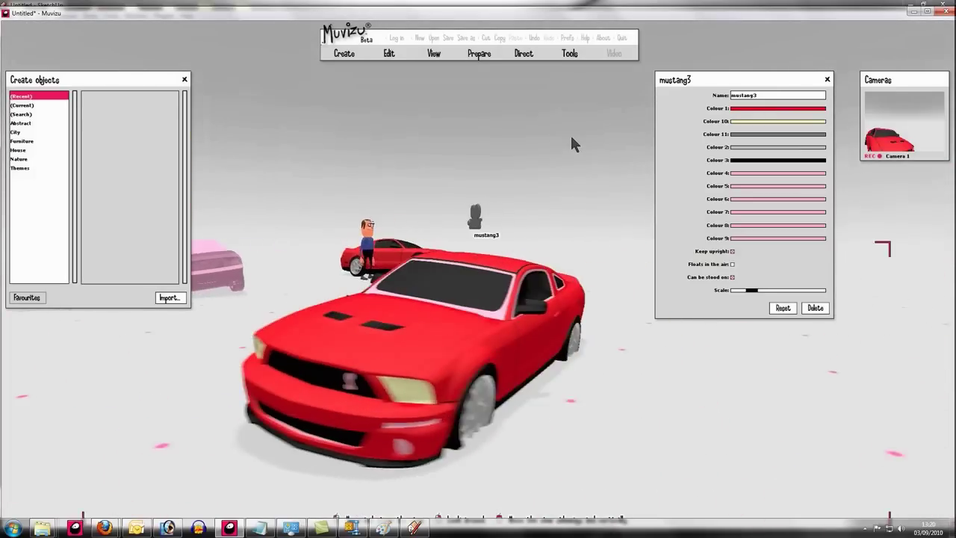
{"action": "left_click", "coordinate": [753, 174]}
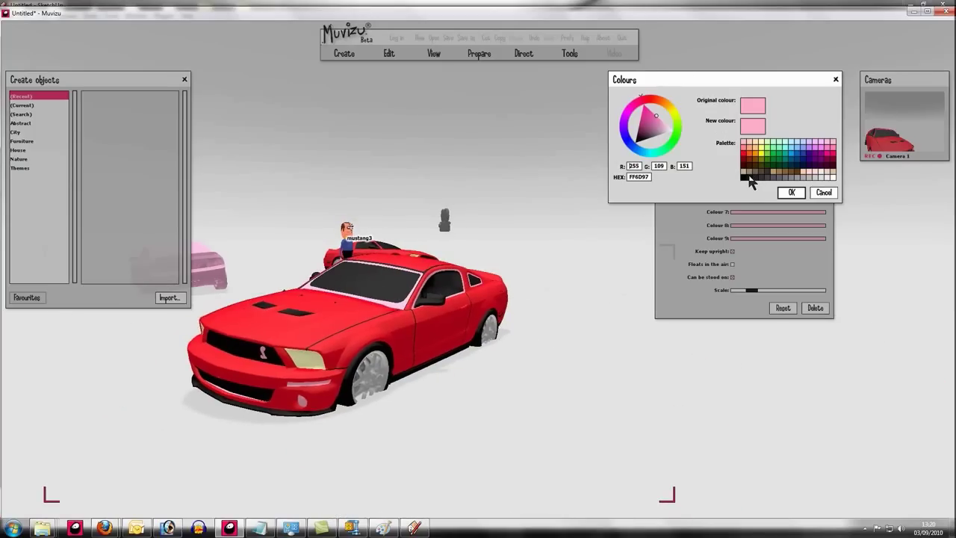
{"action": "left_click", "coordinate": [790, 194]}
{"action": "left_click", "coordinate": [750, 188]}
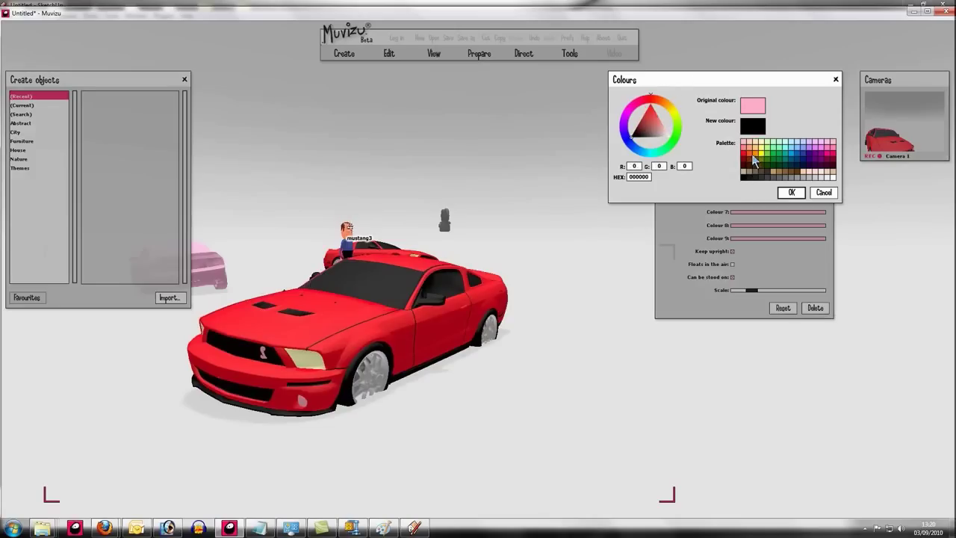
{"action": "left_click", "coordinate": [792, 193]}
{"action": "left_click", "coordinate": [741, 199]}
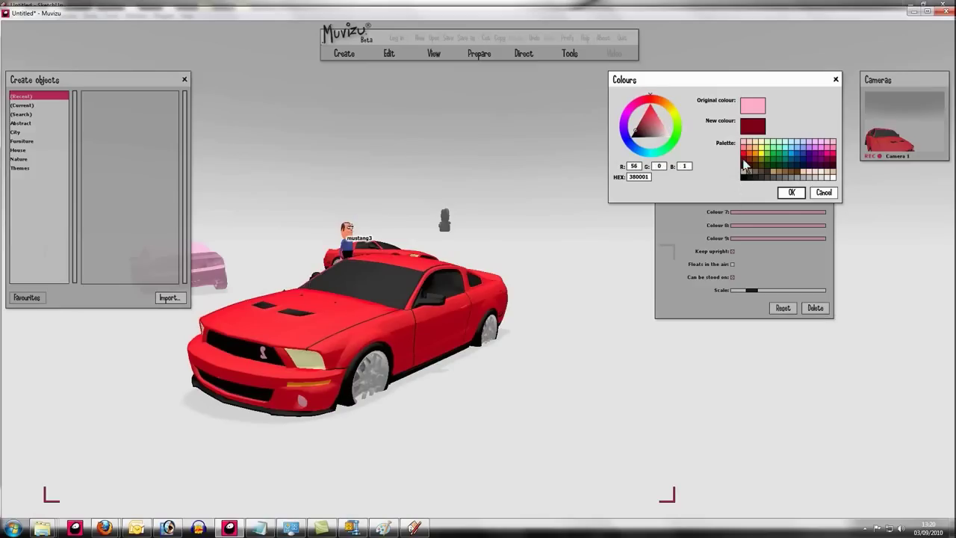
{"action": "left_click", "coordinate": [790, 193]}
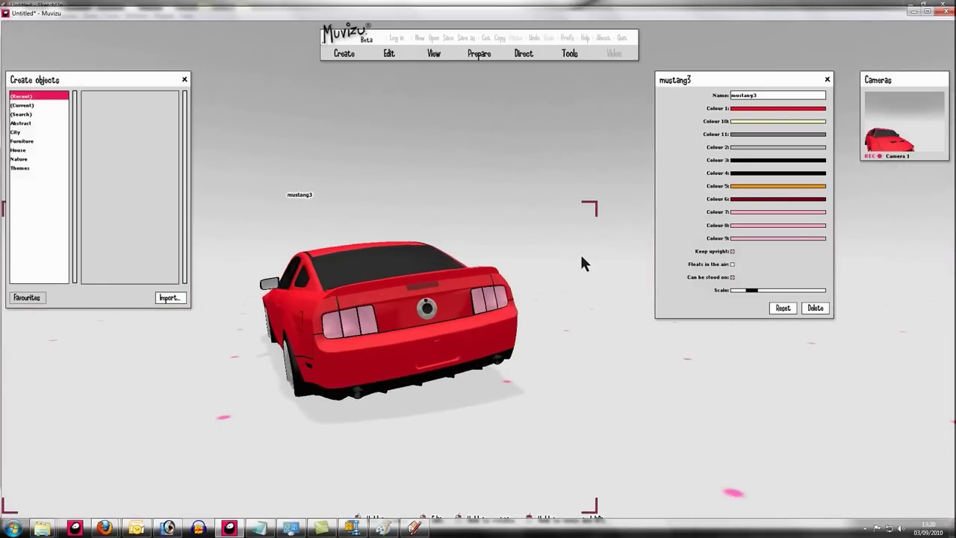
Step: Set the next pink part grey, the fog lights pale yellow, and pick dark red for the tail lights
{"action": "left_click", "coordinate": [749, 213]}
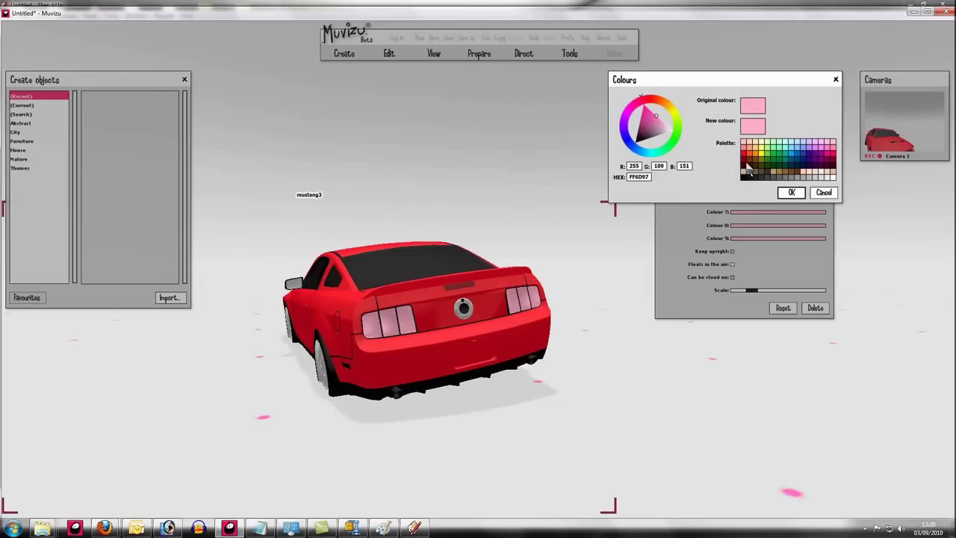
{"action": "left_click", "coordinate": [790, 193]}
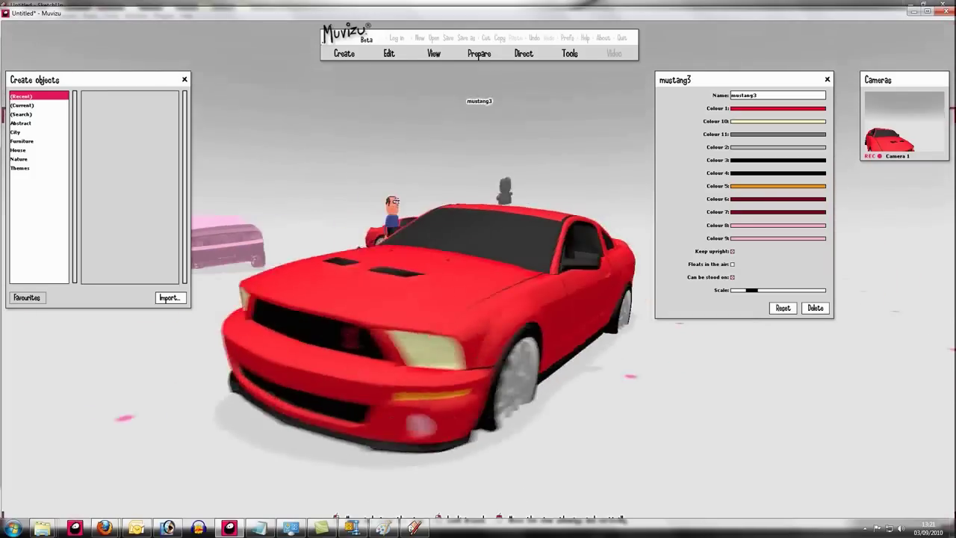
{"action": "left_click", "coordinate": [756, 213]}
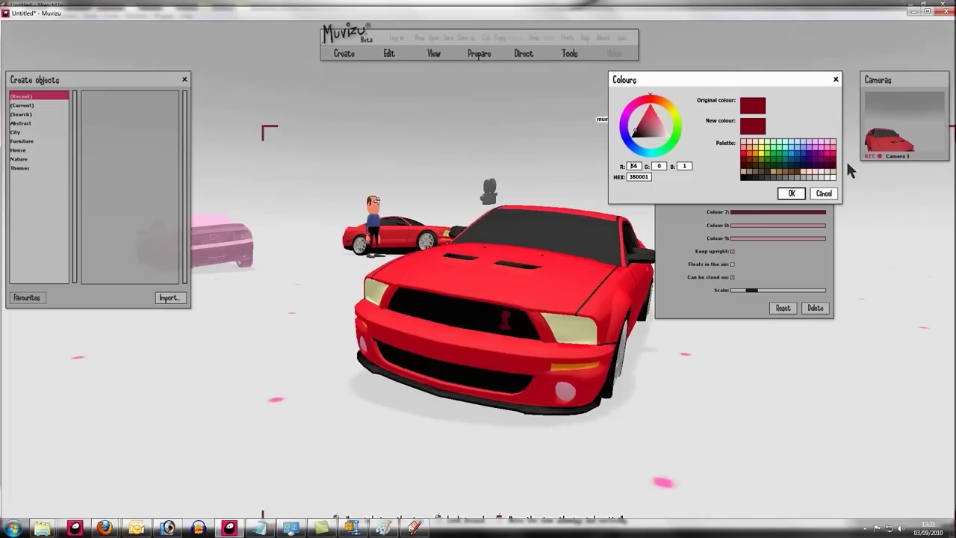
{"action": "left_click", "coordinate": [795, 195]}
{"action": "left_click", "coordinate": [744, 228]}
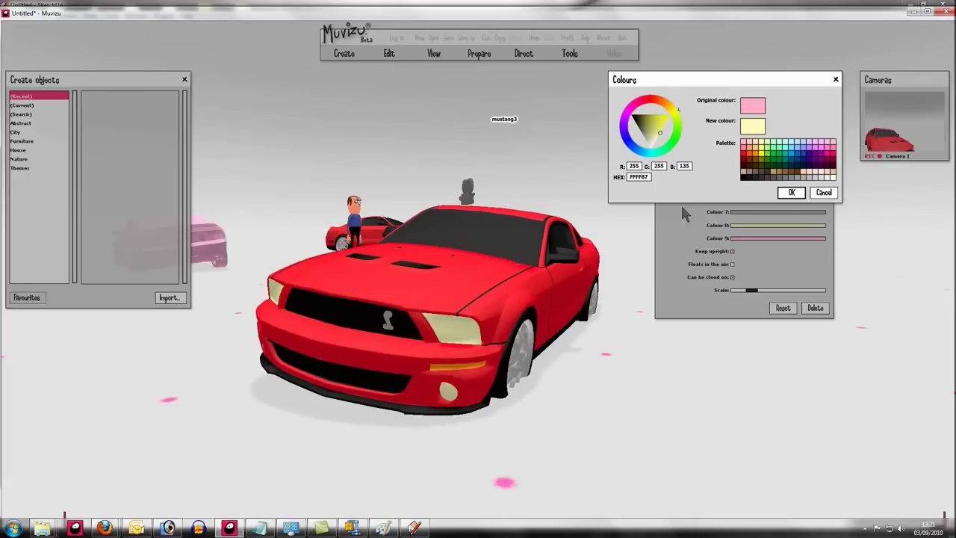
{"action": "left_click", "coordinate": [786, 194]}
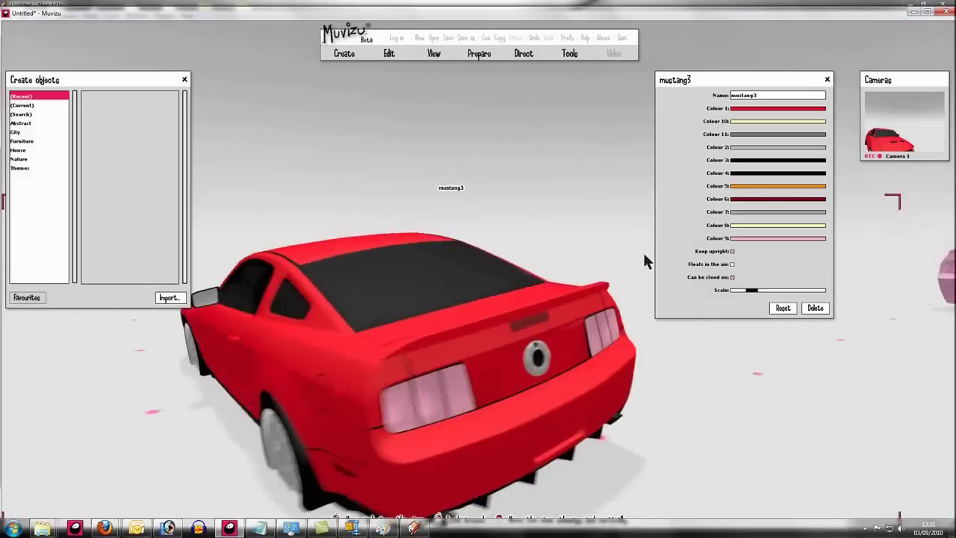
{"action": "left_click", "coordinate": [742, 238]}
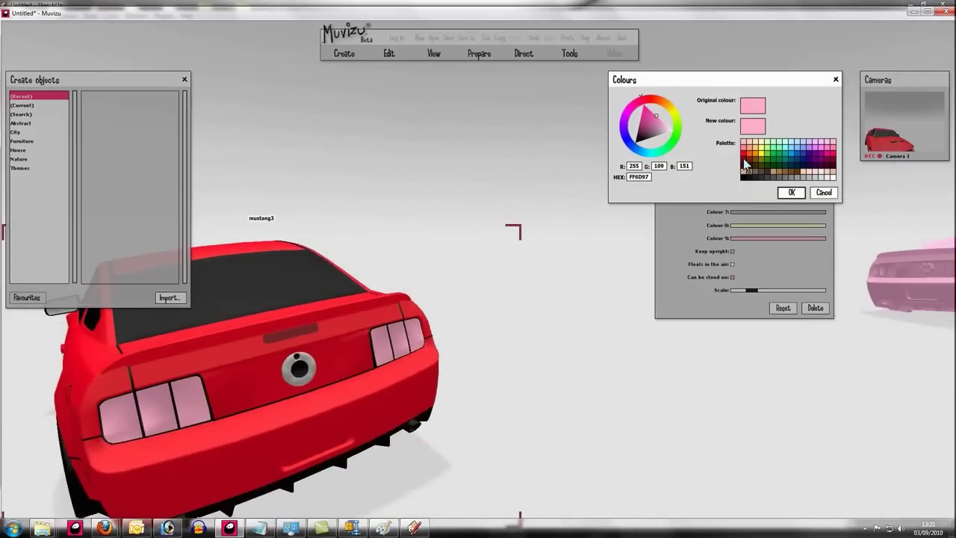
{"action": "left_click", "coordinate": [744, 166]}
Step: Apply dark red to the tail lights and tick 'Floats in the air' for mustang3
{"action": "left_click", "coordinate": [792, 192]}
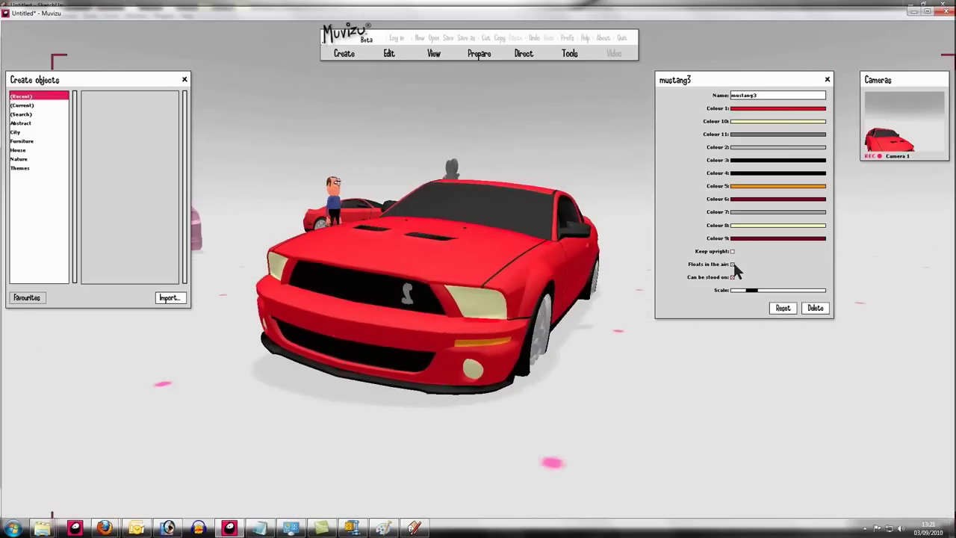
{"action": "left_click", "coordinate": [733, 264]}
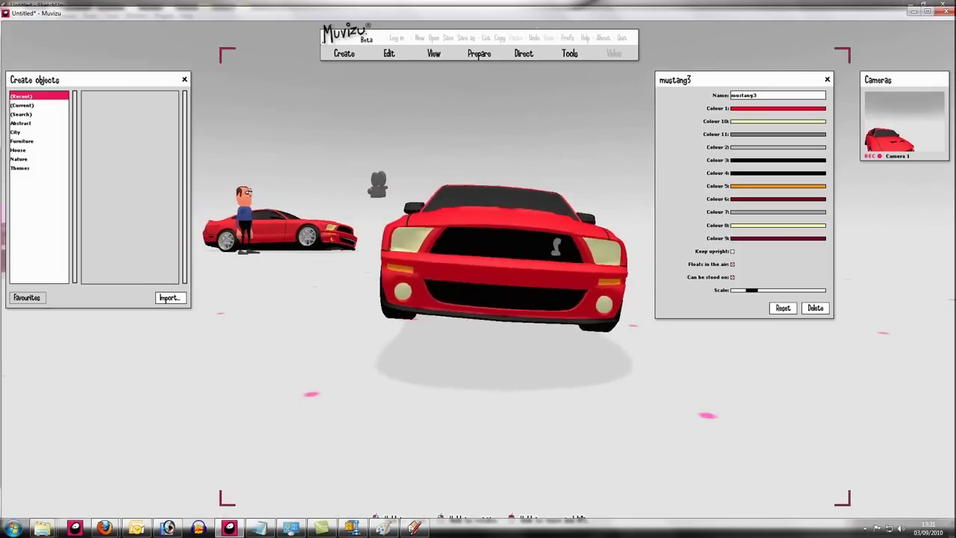
Step: Drag the Mustang upward so it hovers well above its shadow
{"action": "left_click_drag", "start_coordinate": [486, 301], "coordinate": [486, 276]}
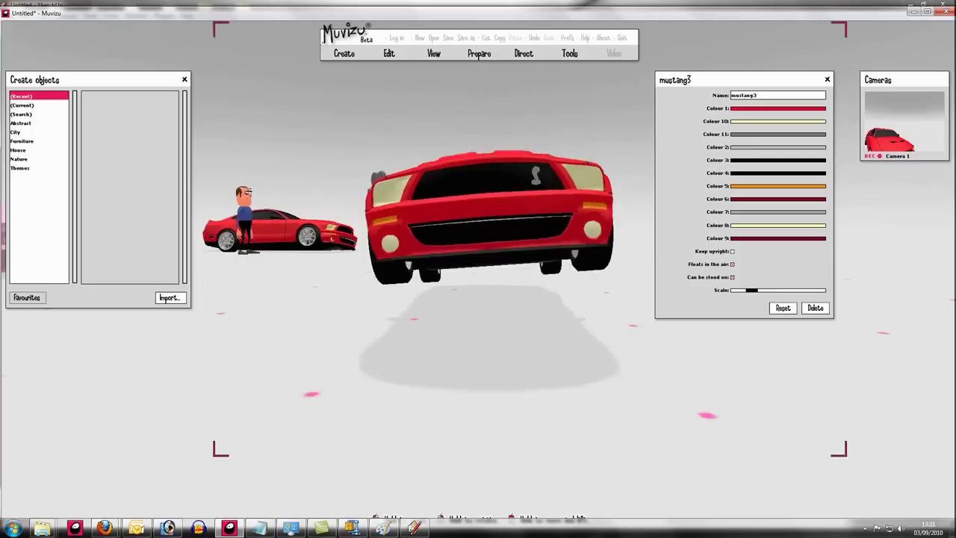